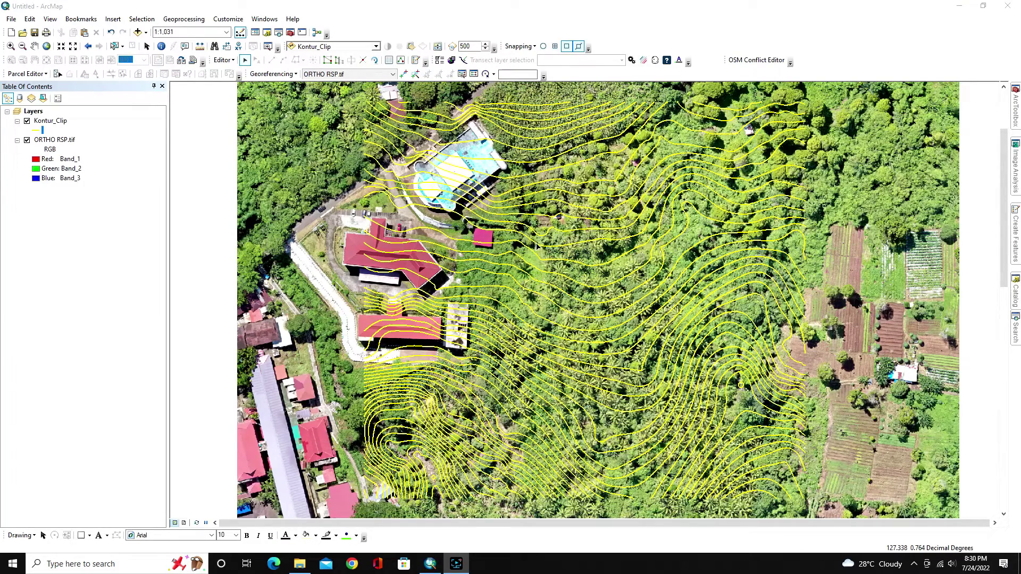
Stop the current edit session
left_click(223, 60)
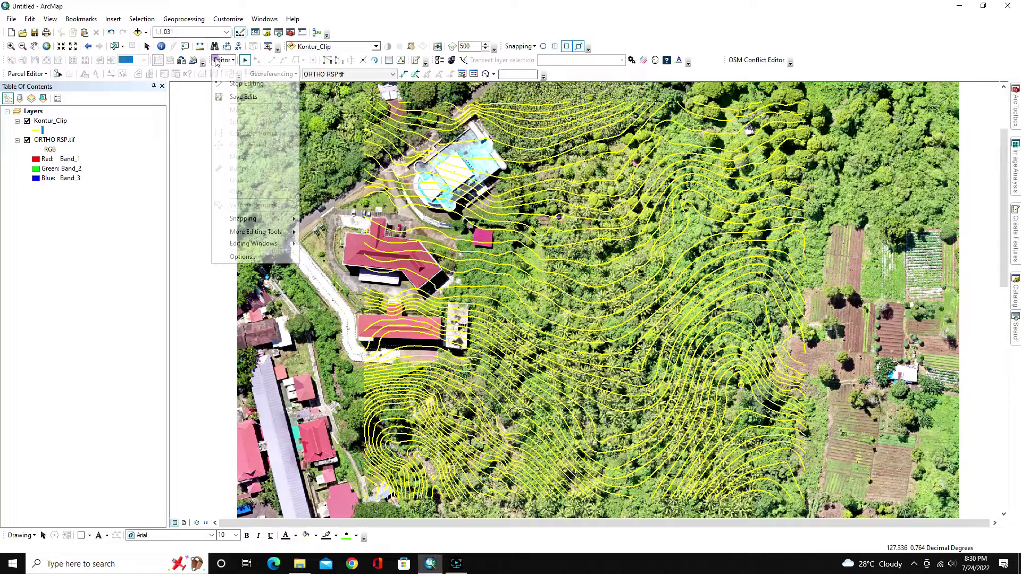
left_click(232, 81)
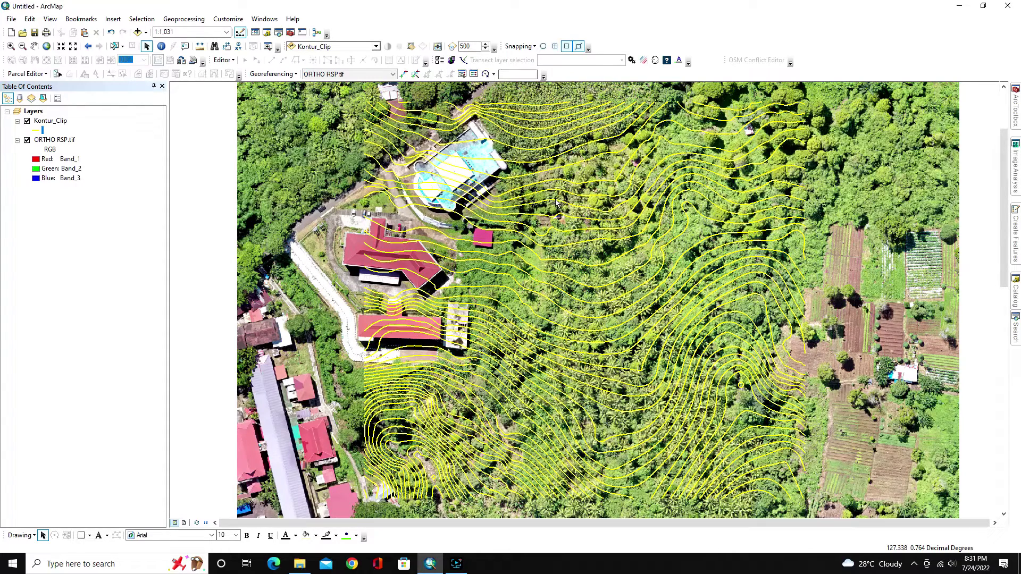
Create a file geodatabase named "ekport cad" in the 079_EKSPORT SHP KE CAD folder
left_click(1014, 295)
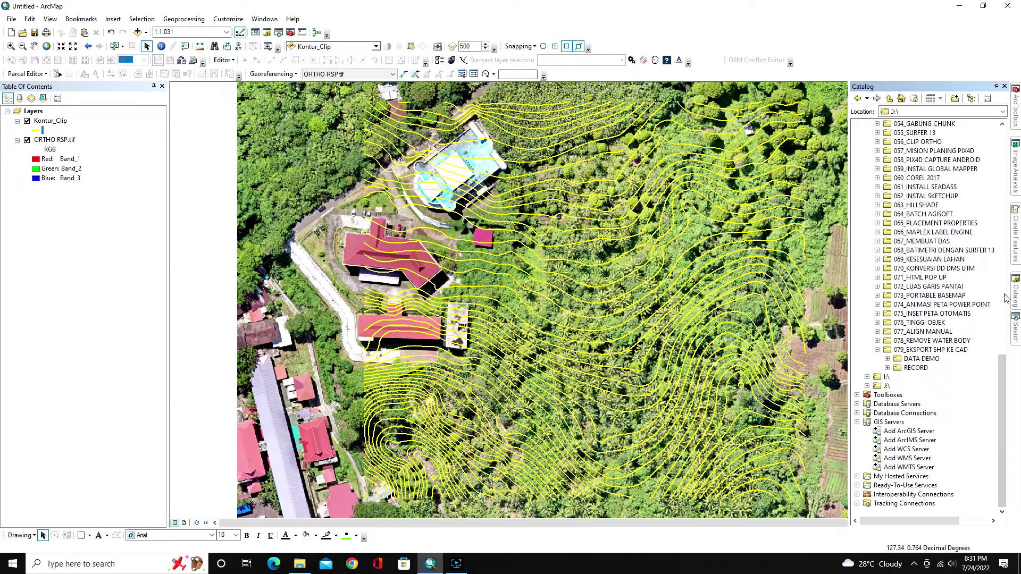
left_click(928, 350)
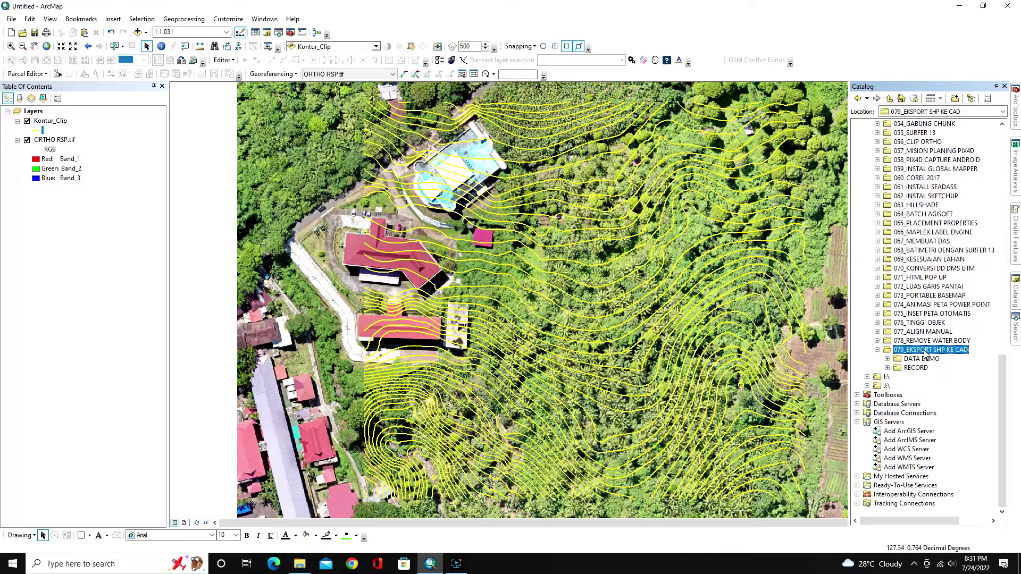
right_click(926, 353)
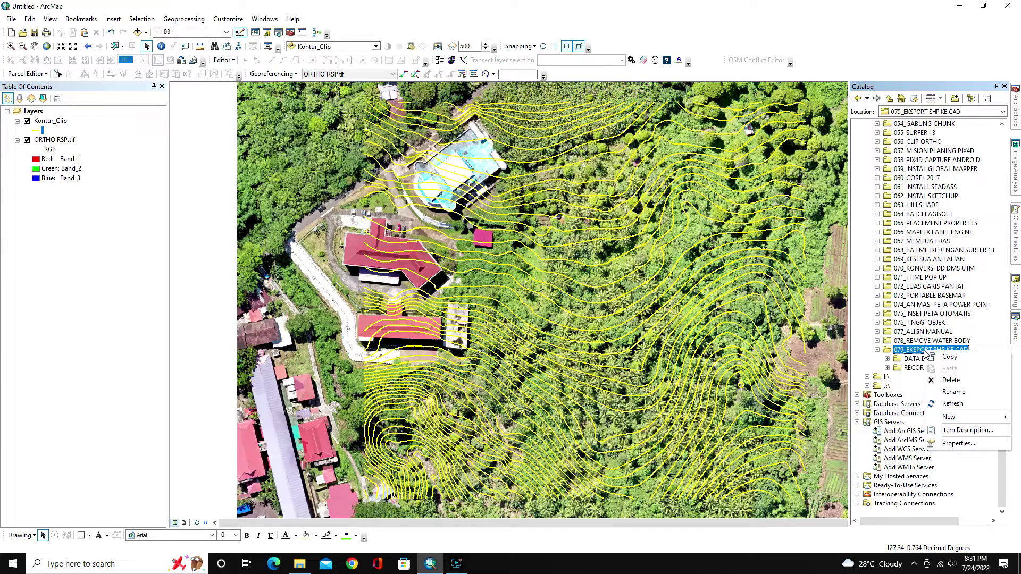
mouse_move(948, 417)
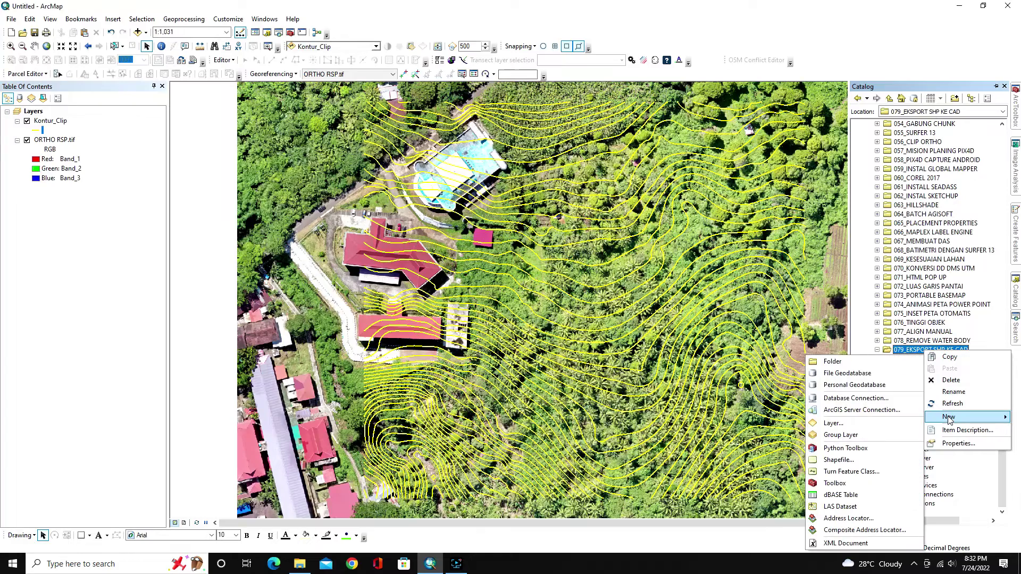
left_click(954, 392)
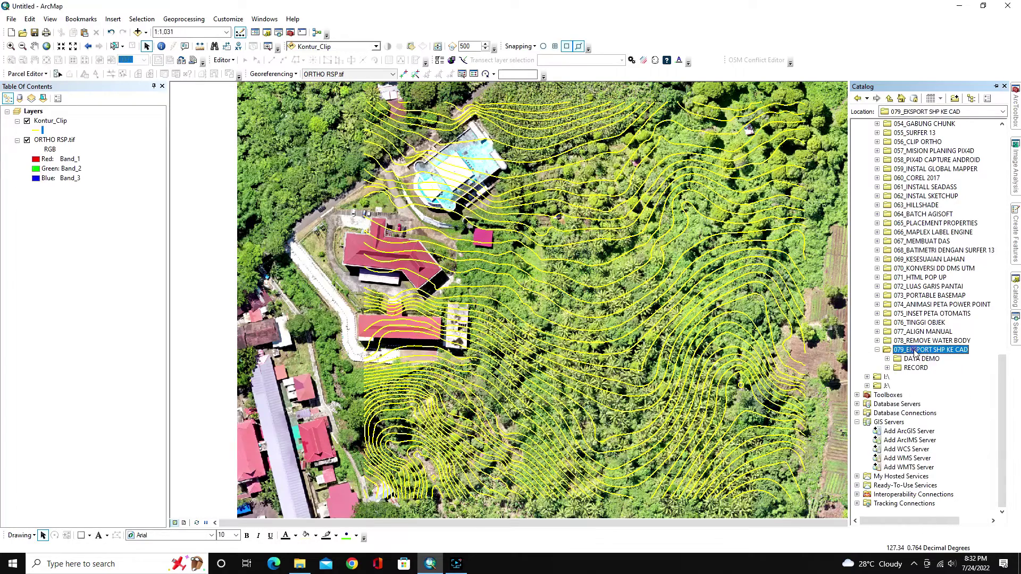
right_click(954, 351)
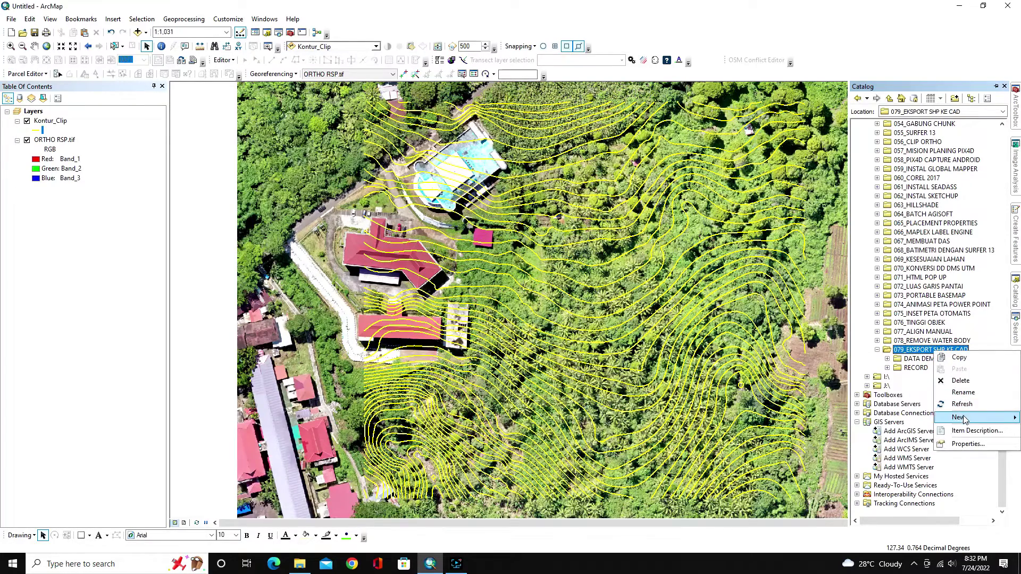
mouse_move(963, 418)
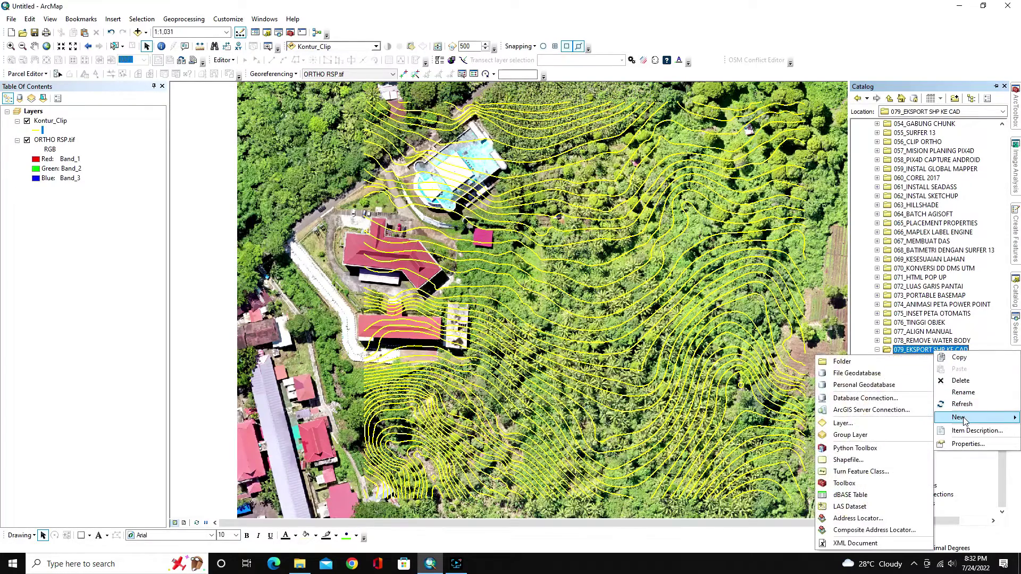
left_click(865, 374)
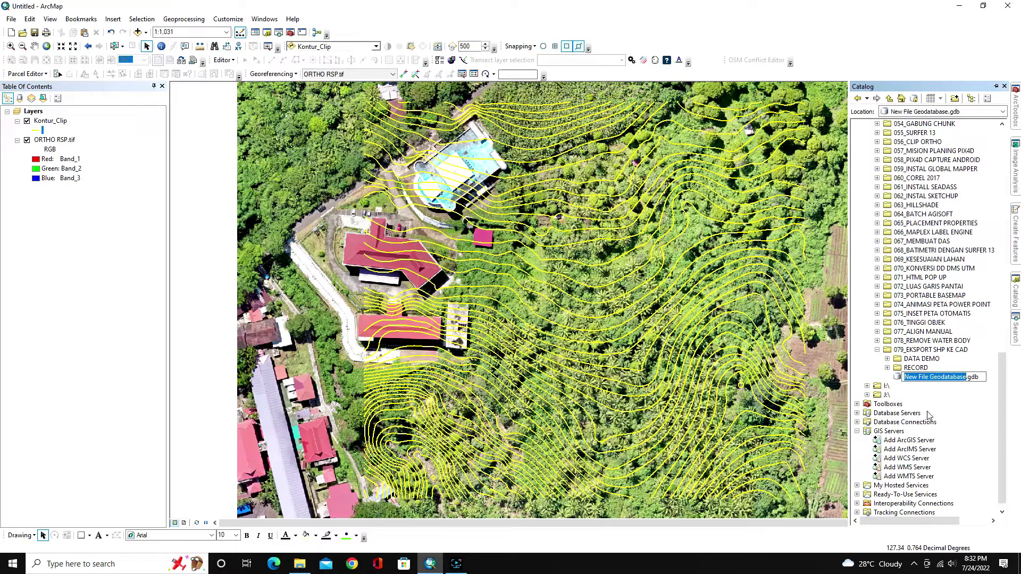
type("ekport")
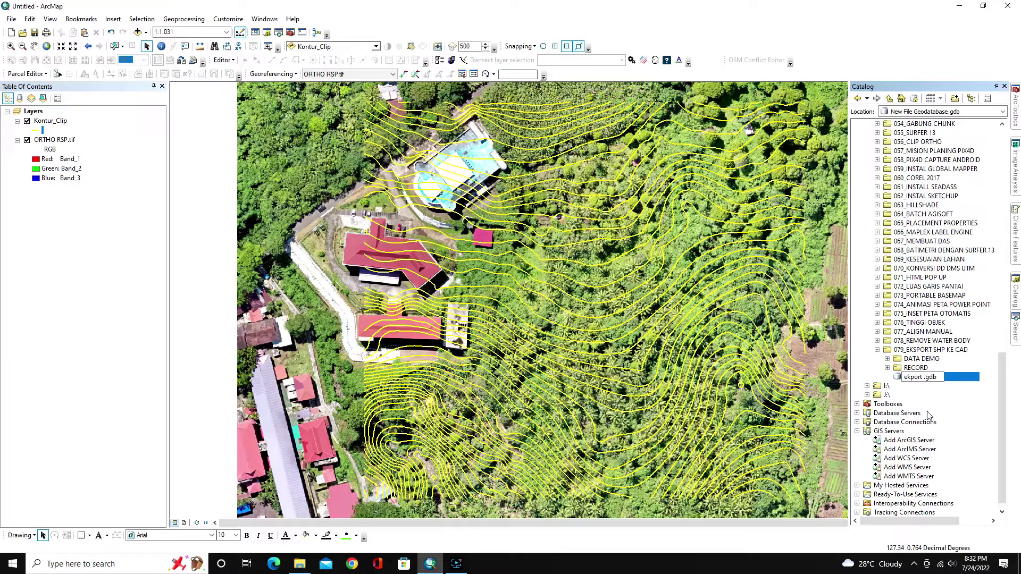
type(" cad")
key("Return")
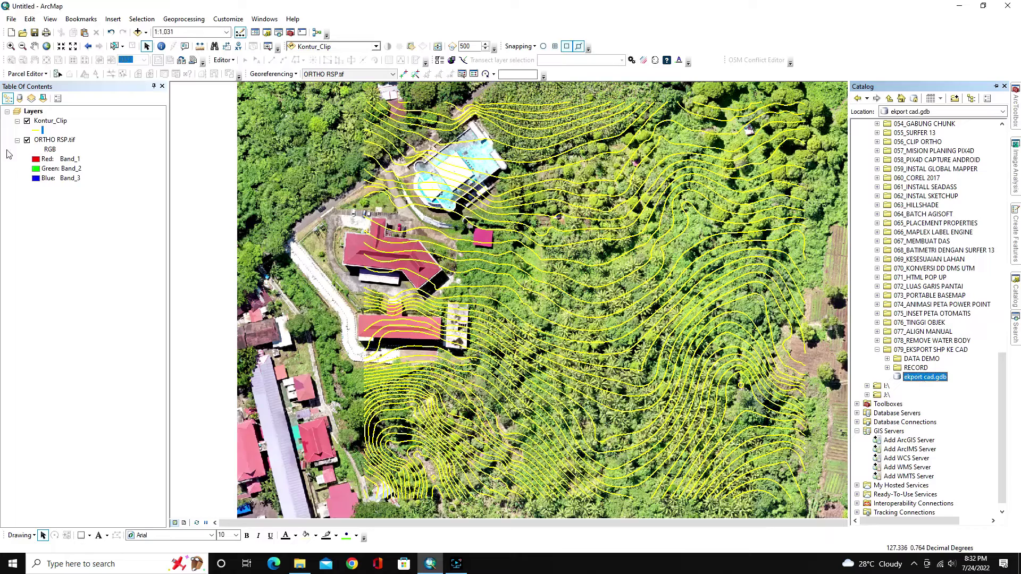
Hide the ORTHO RSP.tif layer and apply the Arterial Street line symbol to the Kontur_Clip layer
left_click(27, 140)
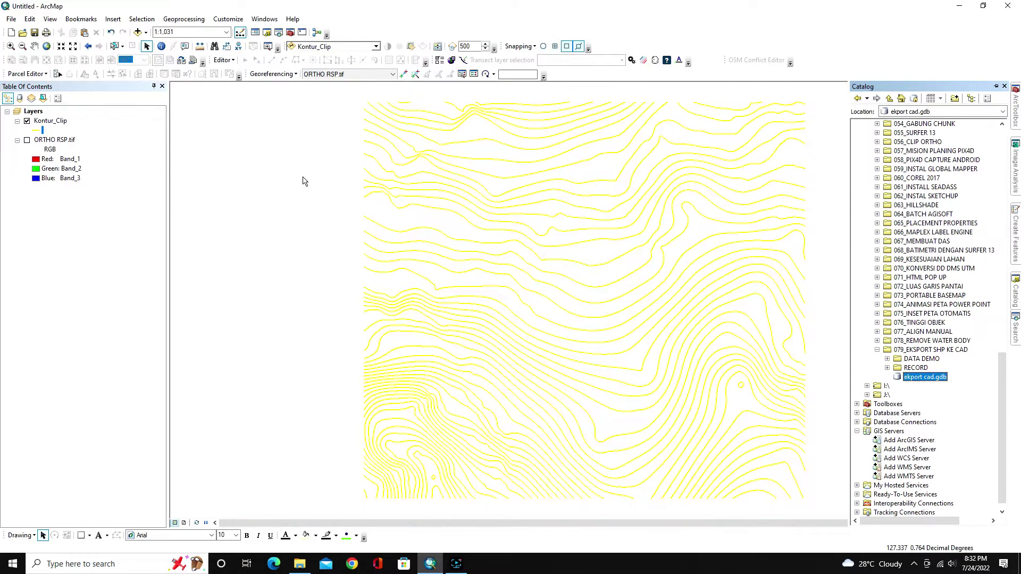
right_click(47, 122)
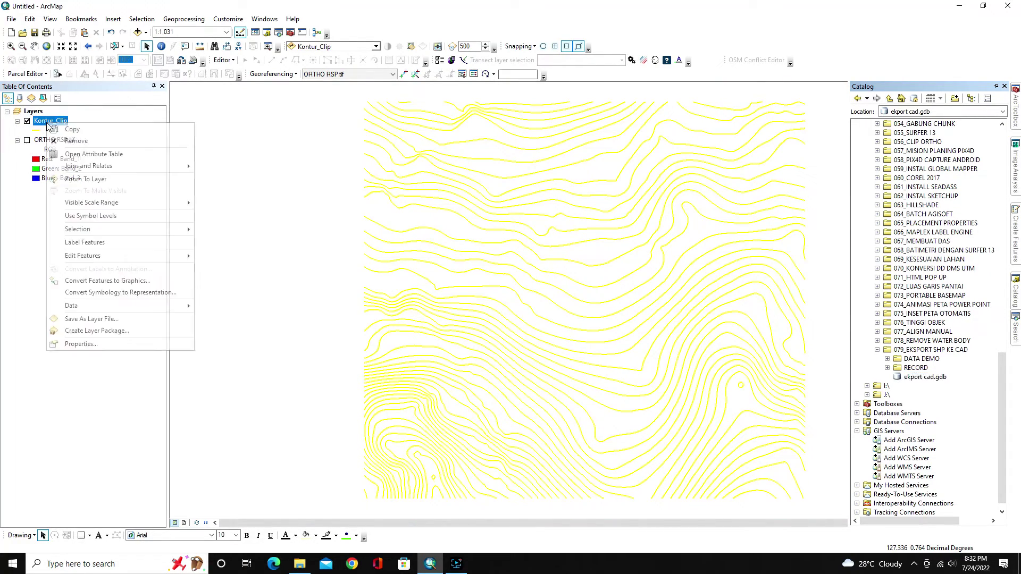
left_click(38, 130)
left_click(38, 130)
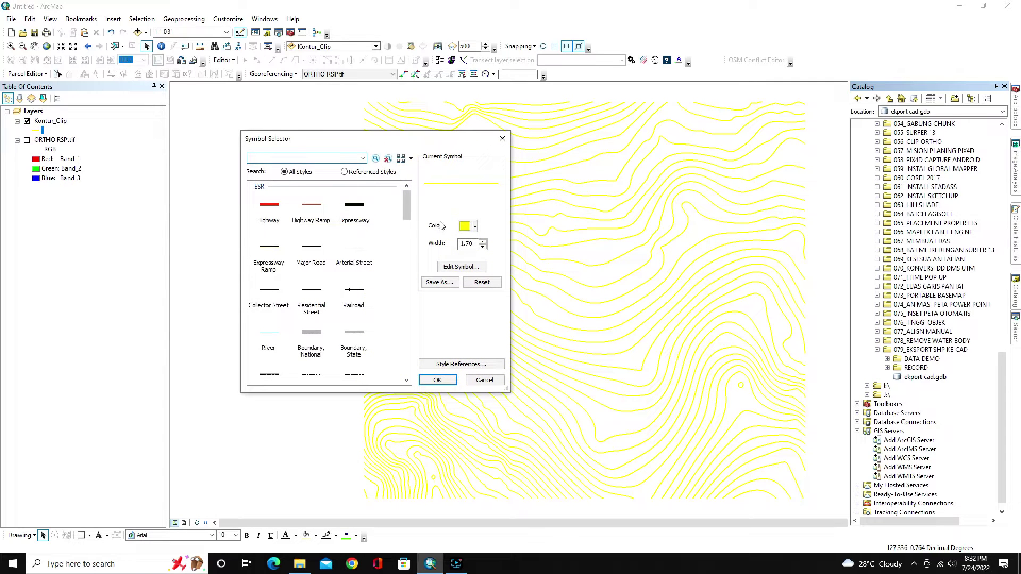
left_click(353, 249)
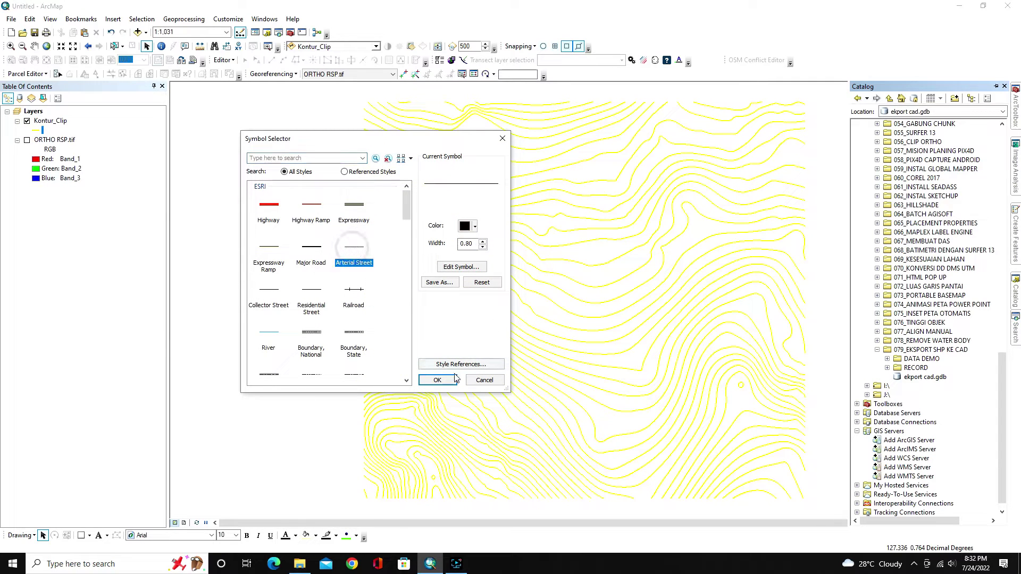
left_click(439, 379)
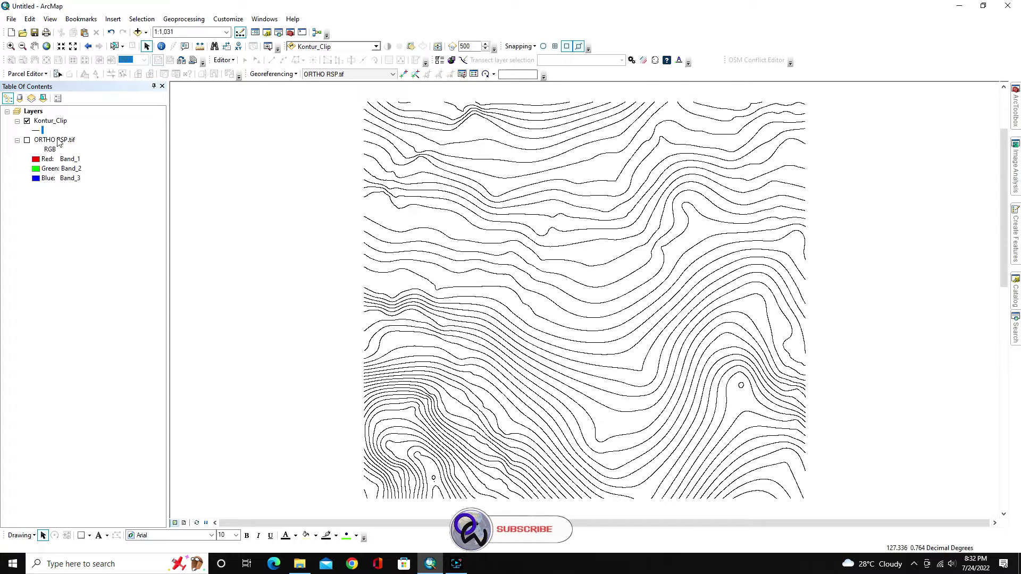
Change the Kontur_Clip line symbol's color to a near-black shade
left_click(39, 131)
left_click(467, 226)
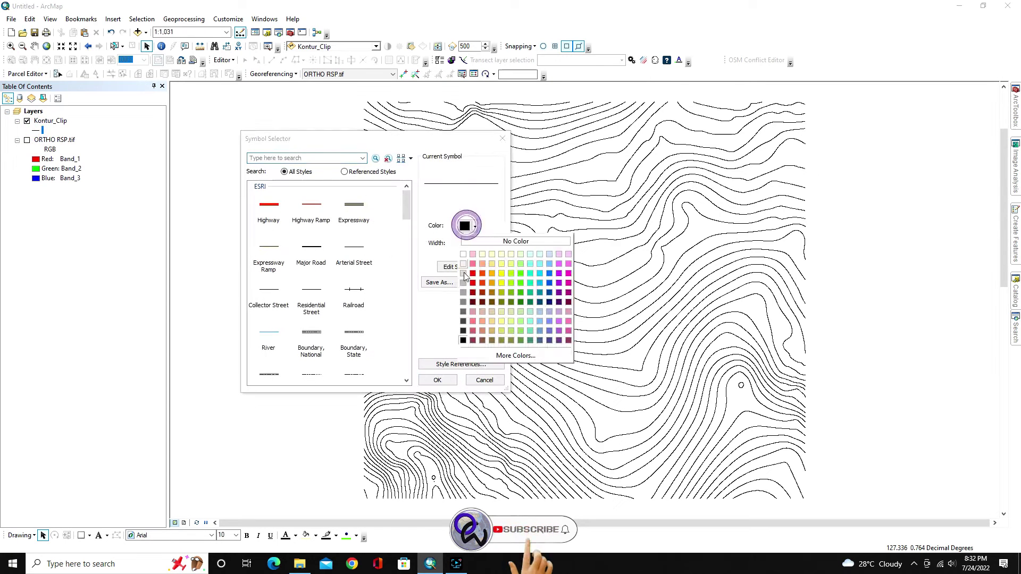
left_click(463, 341)
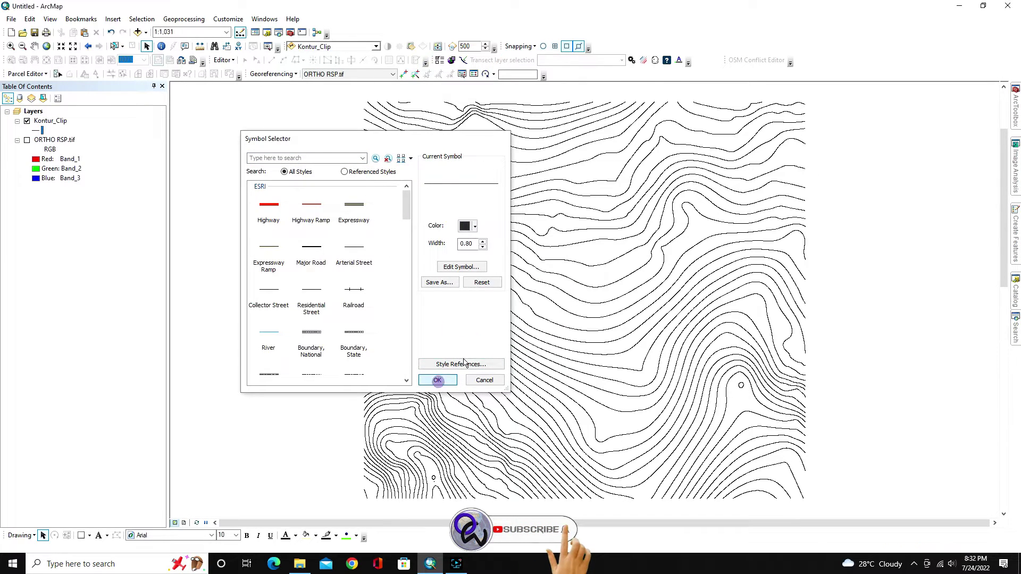
left_click(437, 379)
Start the Feature Class to Geodatabase (multiple) conversion tool and add Kontur_Clip as the input feature
left_click(34, 46)
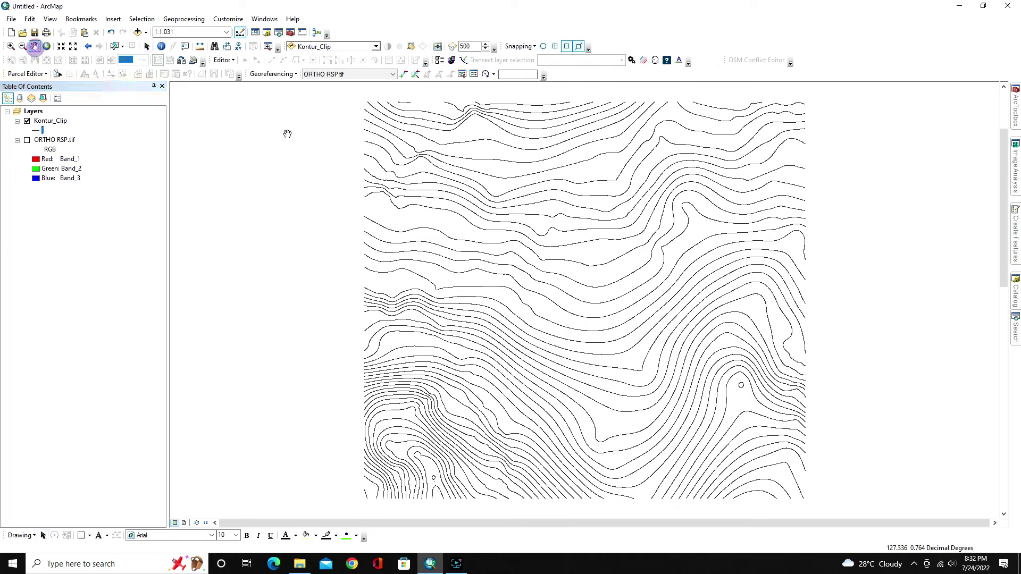
left_click_drag(499, 198, 451, 197)
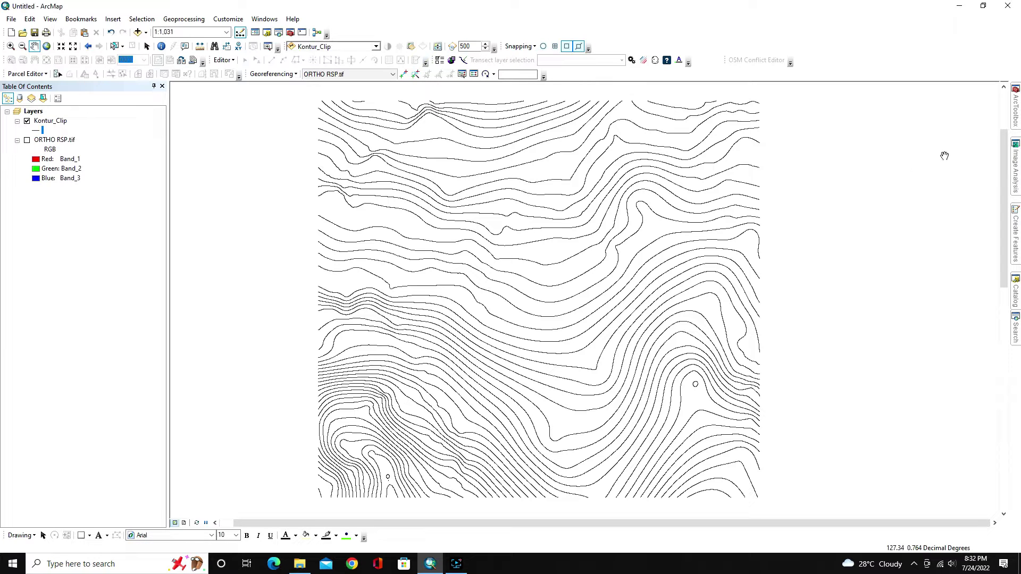
left_click(146, 47)
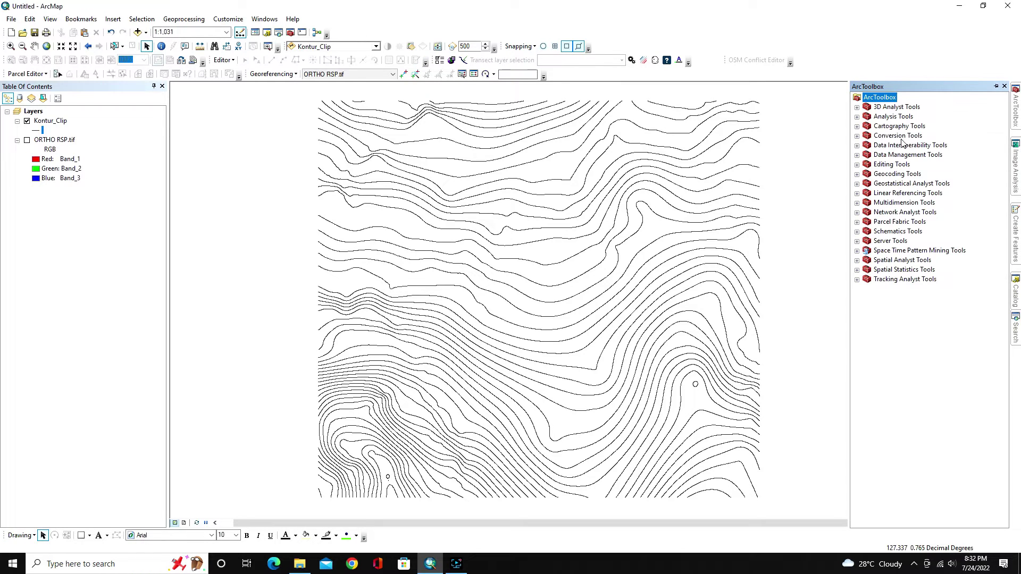
left_click(856, 136)
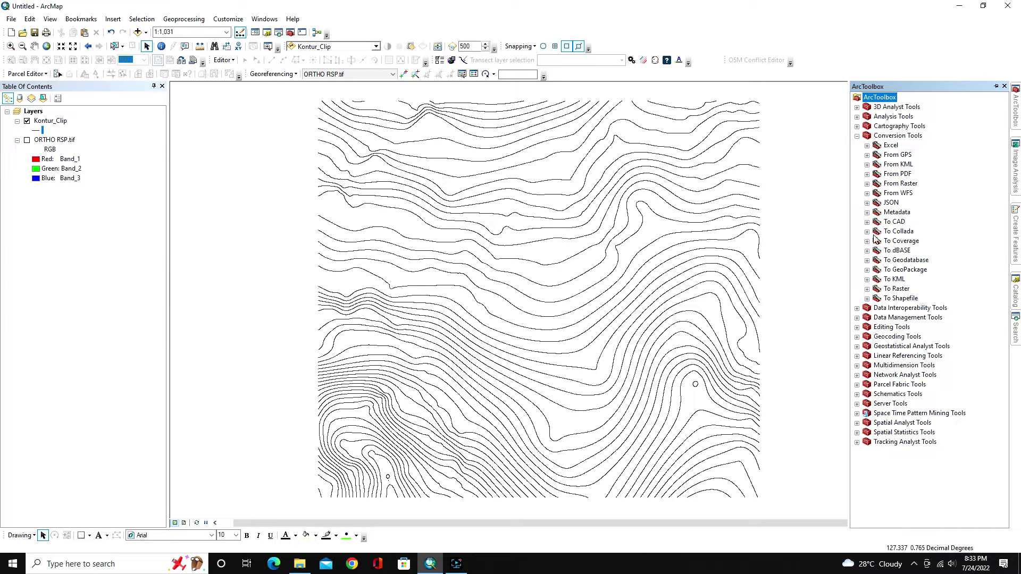
left_click(874, 261)
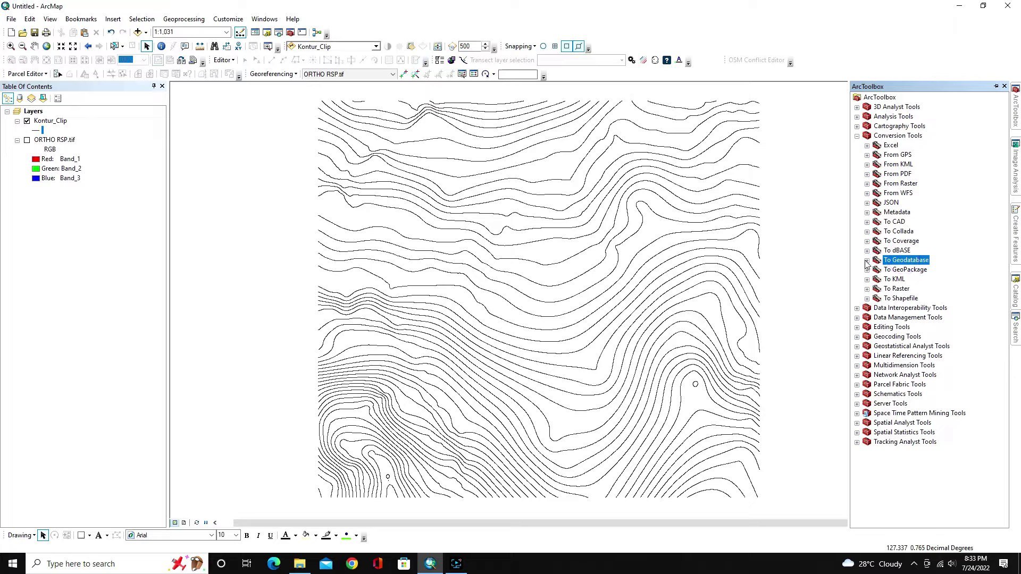
left_click(867, 260)
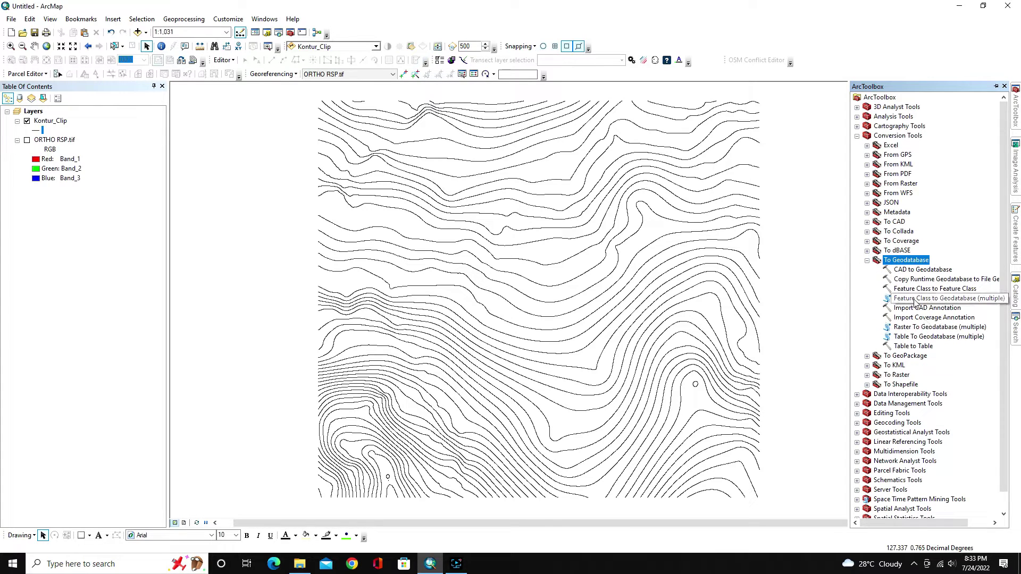
left_click(948, 301)
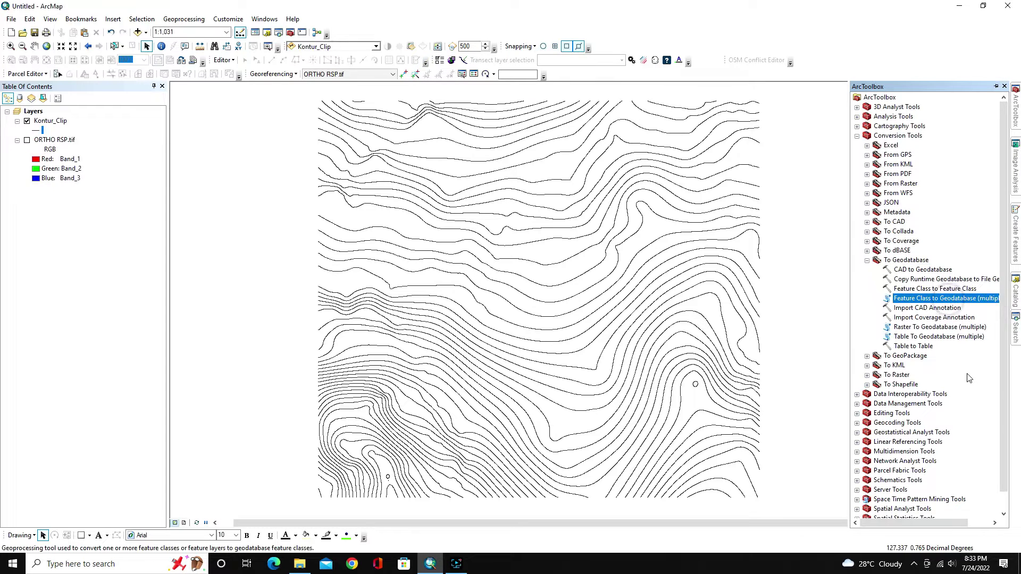
double_click(934, 301)
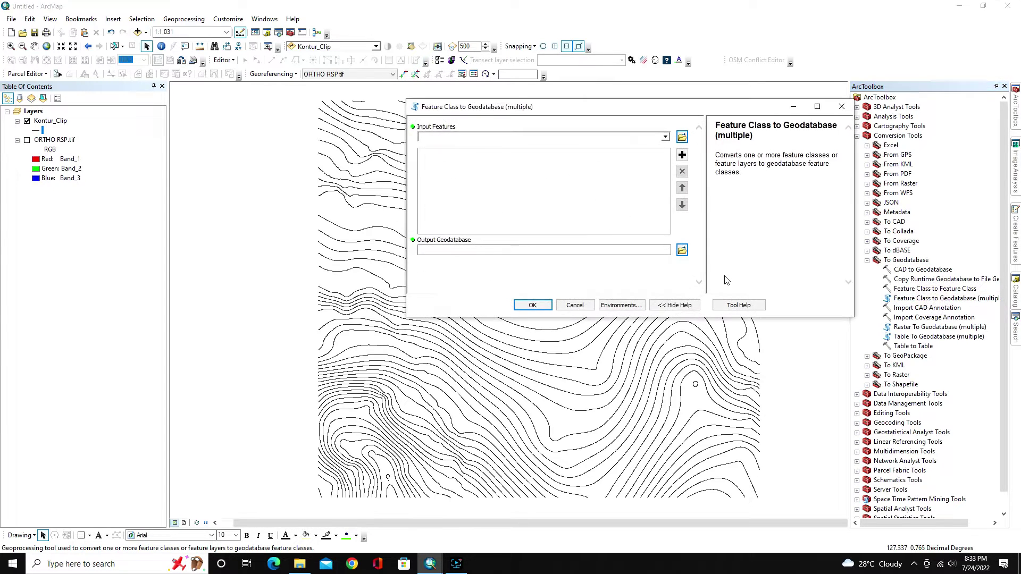
left_click_drag(56, 121, 437, 137)
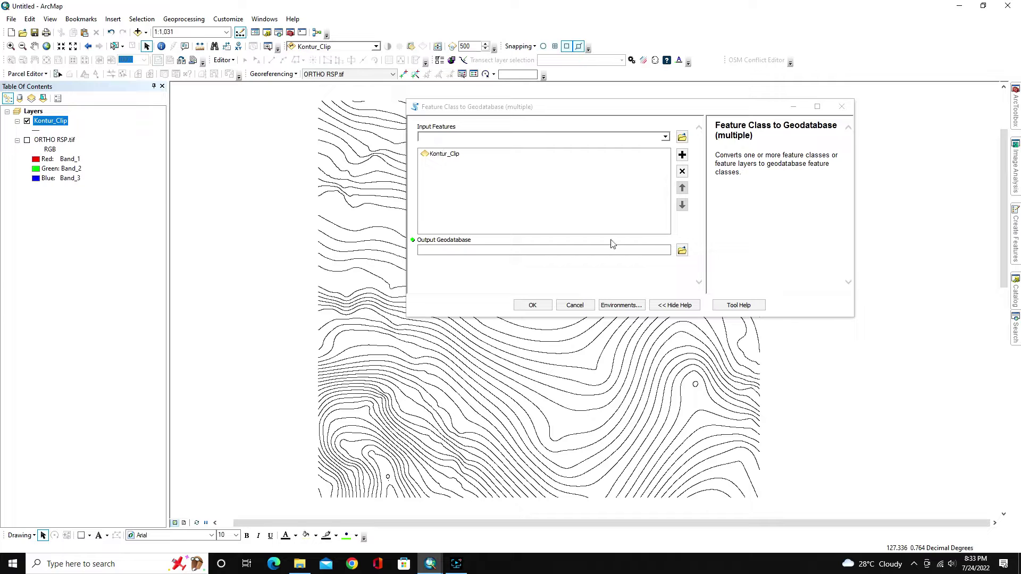
Set ekport cad.gdb in H:\VIDIO YOUTUBE\079_EKSPORT SHP KE CAD as the output geodatabase and run the conversion
left_click(681, 252)
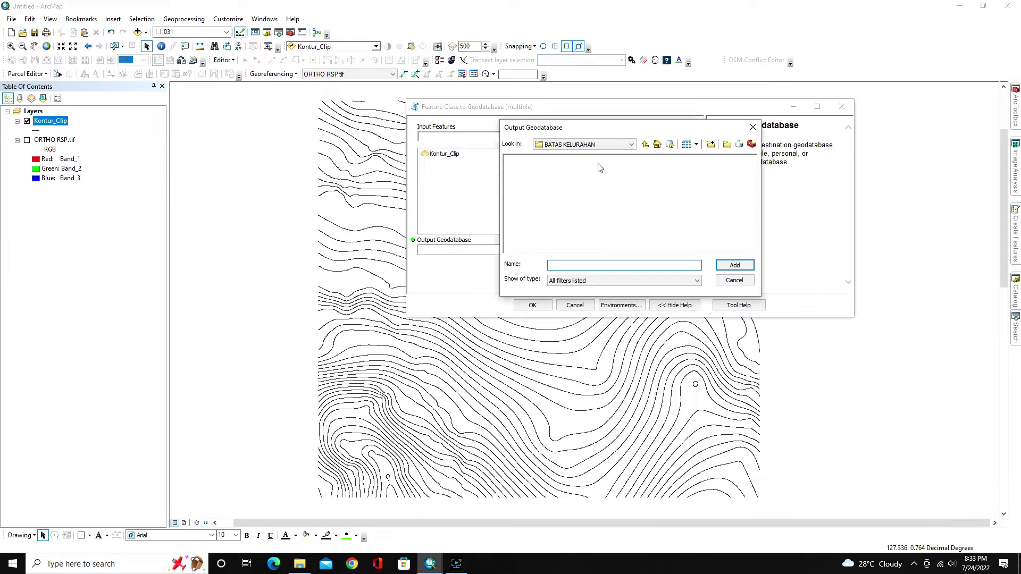
left_click(606, 145)
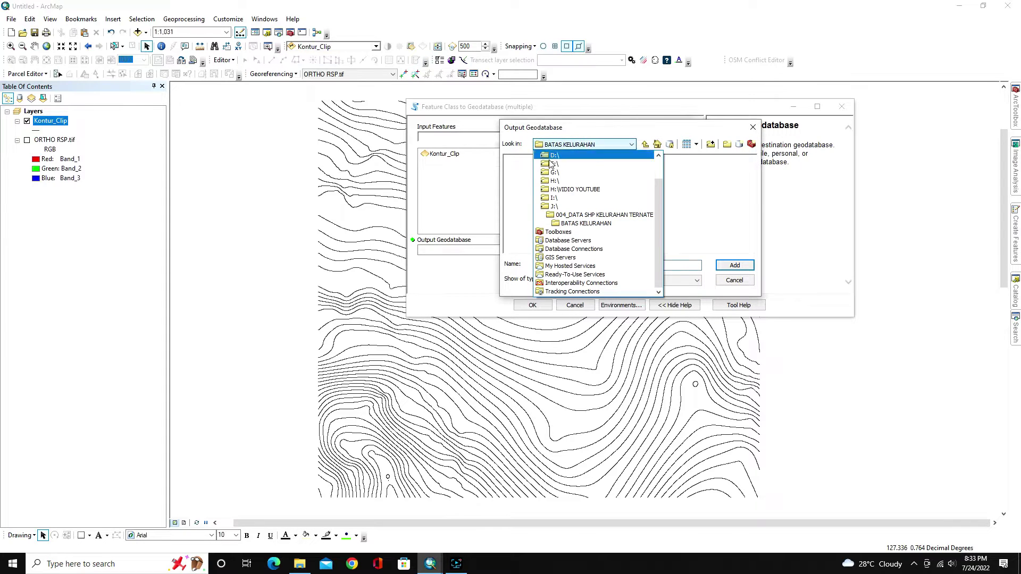
left_click(574, 190)
scroll(649, 199, "down", 3)
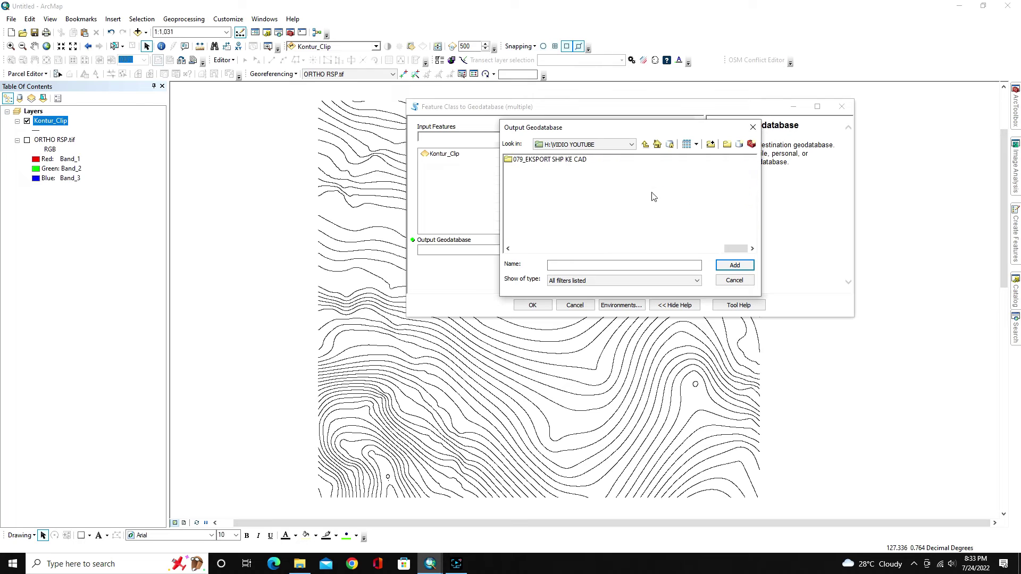
left_click(553, 161)
double_click(553, 161)
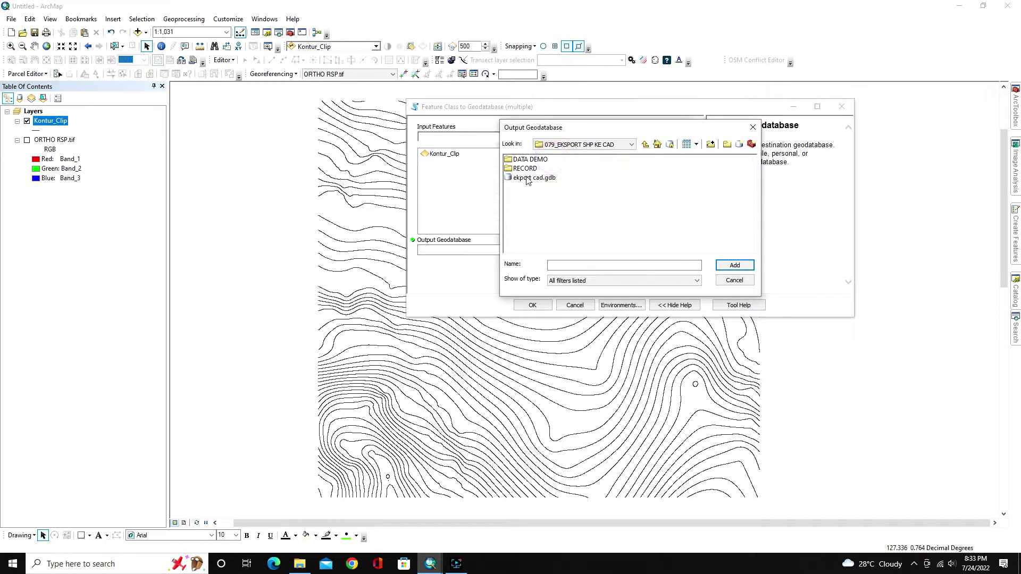
left_click(527, 179)
left_click(734, 265)
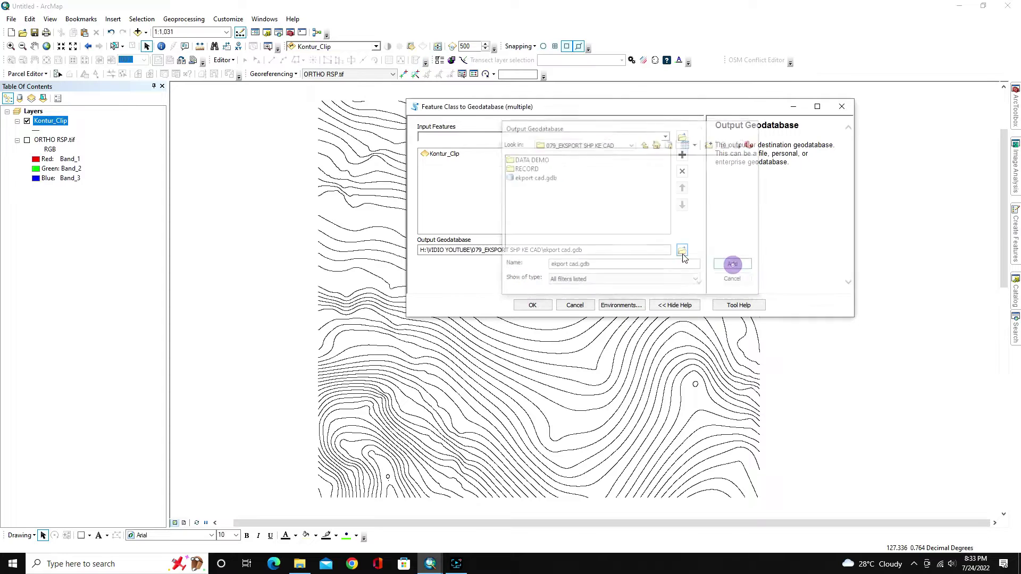
left_click(533, 305)
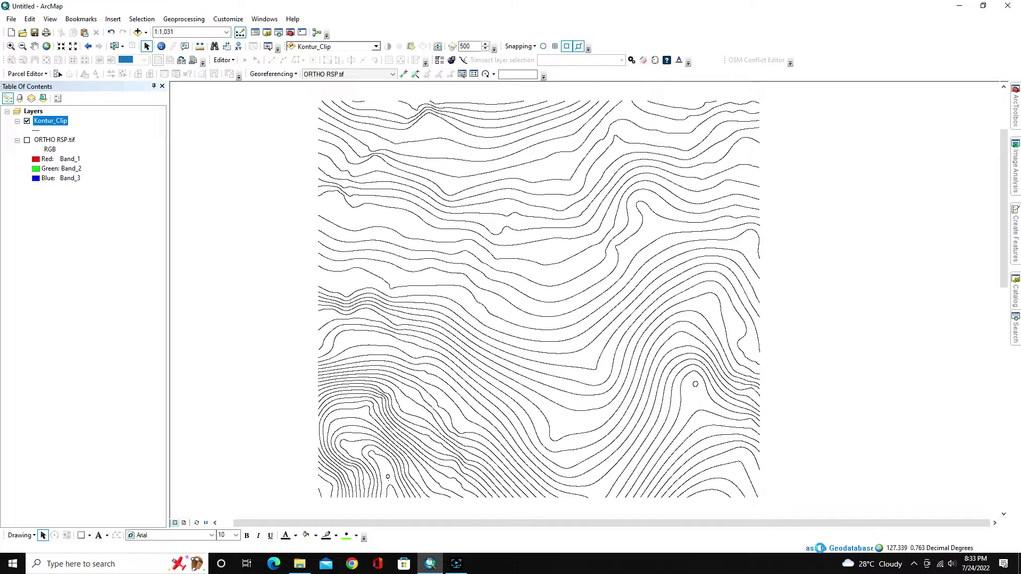
Add the Kontur_Clip feature class from ekport cad.gdb to the map as a new layer
left_click(1015, 293)
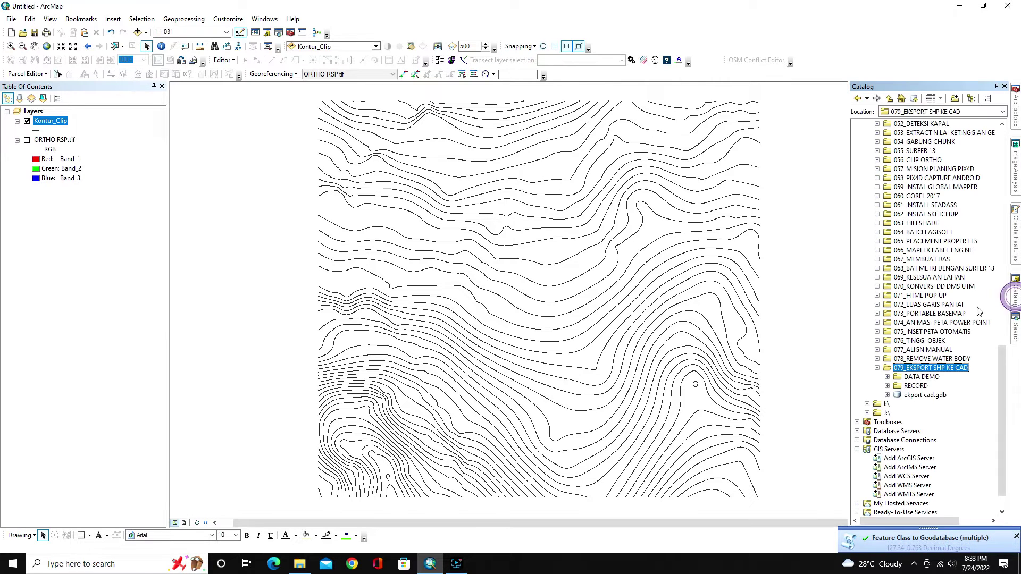
left_click(887, 395)
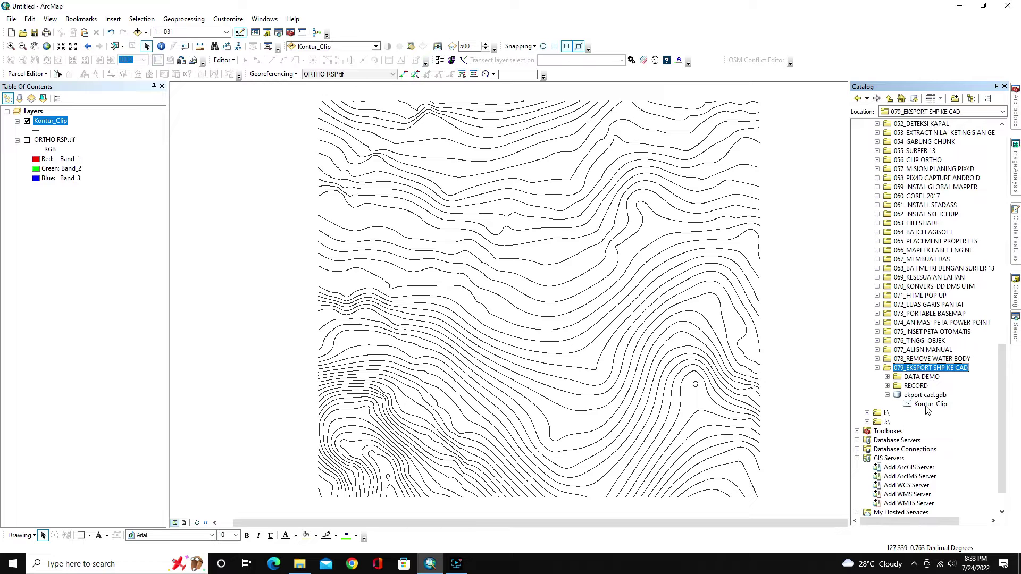
left_click_drag(926, 409, 97, 122)
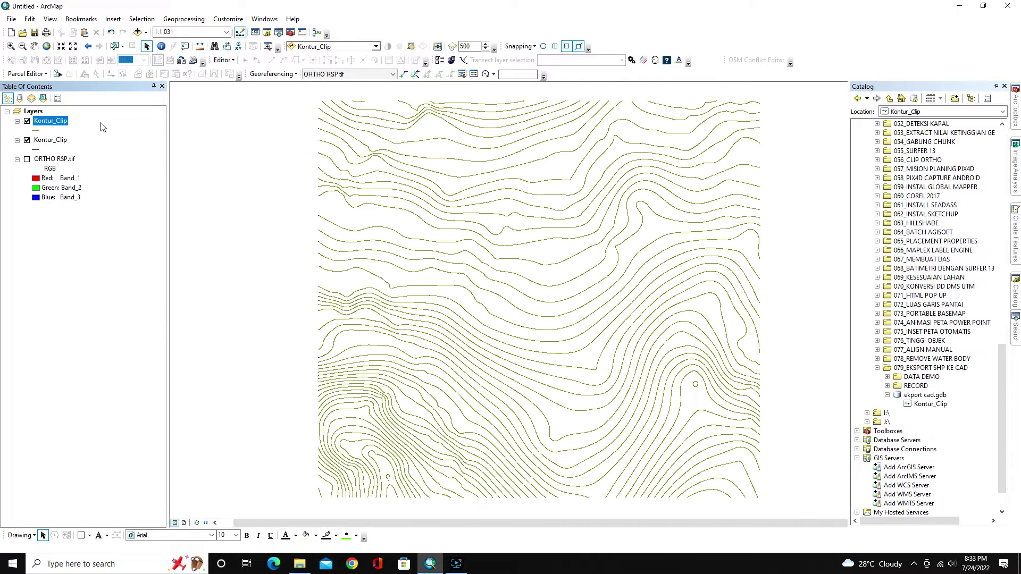
Hide the original Kontur_Clip shapefile layer and remove it from the map
left_click(27, 140)
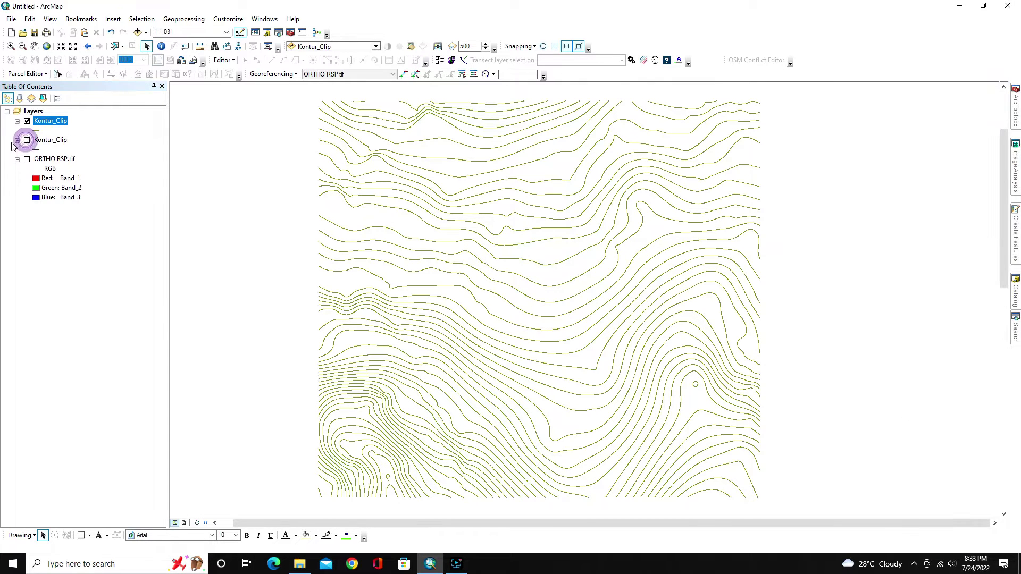
right_click(47, 141)
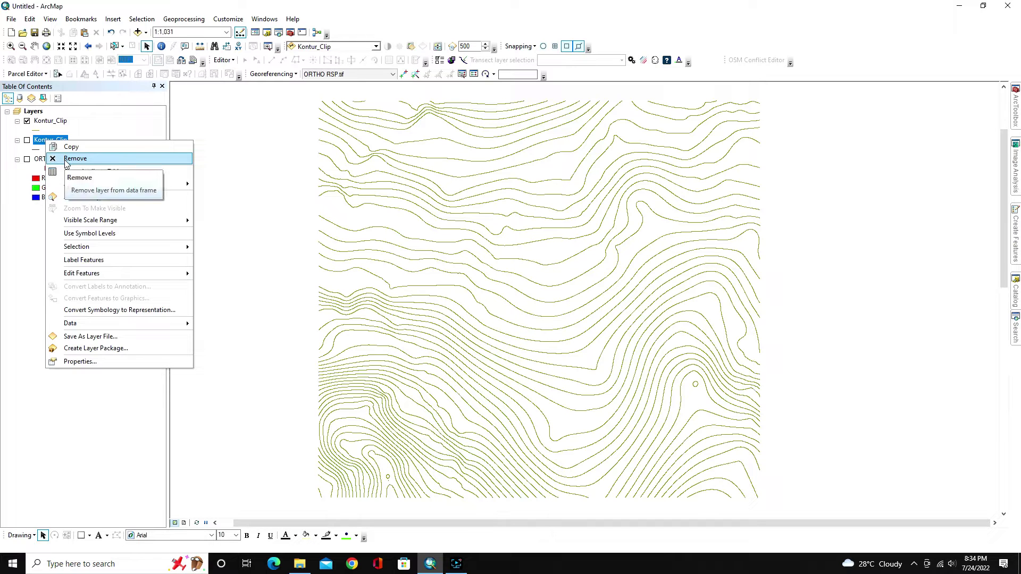
left_click(66, 158)
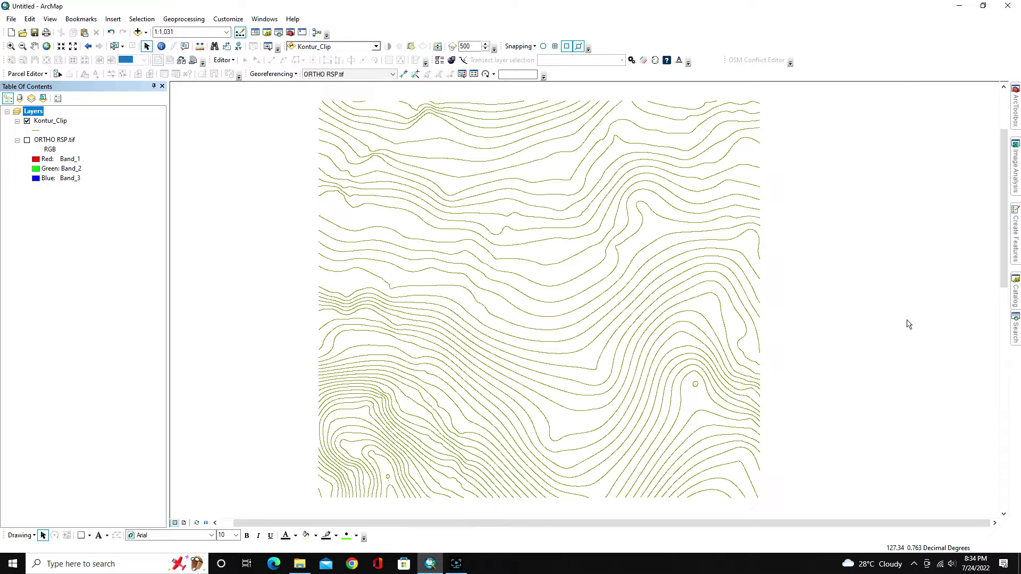
Keep the Catalog docked open and make ekport cad.gdb the default geodatabase
left_click(1016, 299)
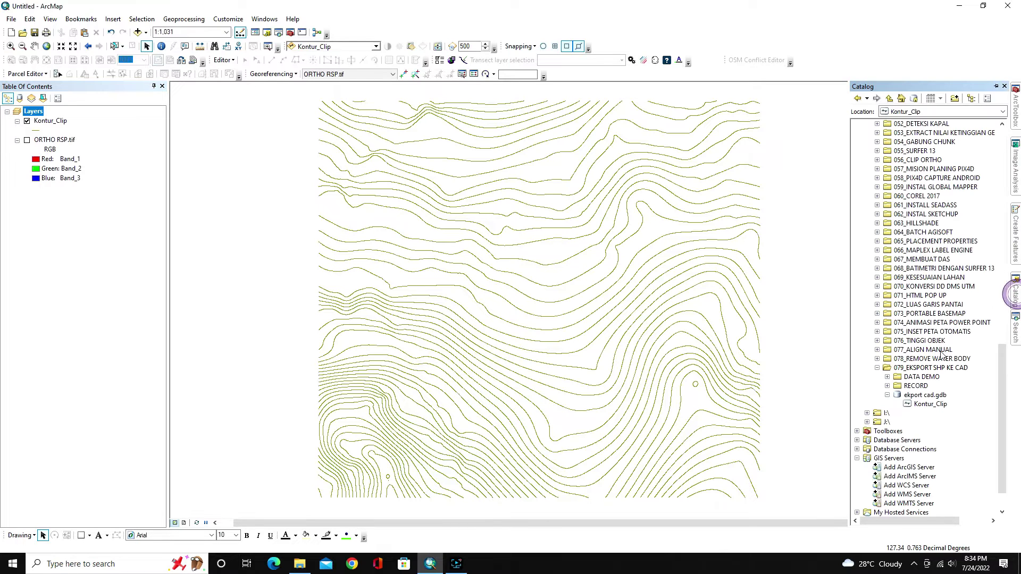
left_click(928, 396)
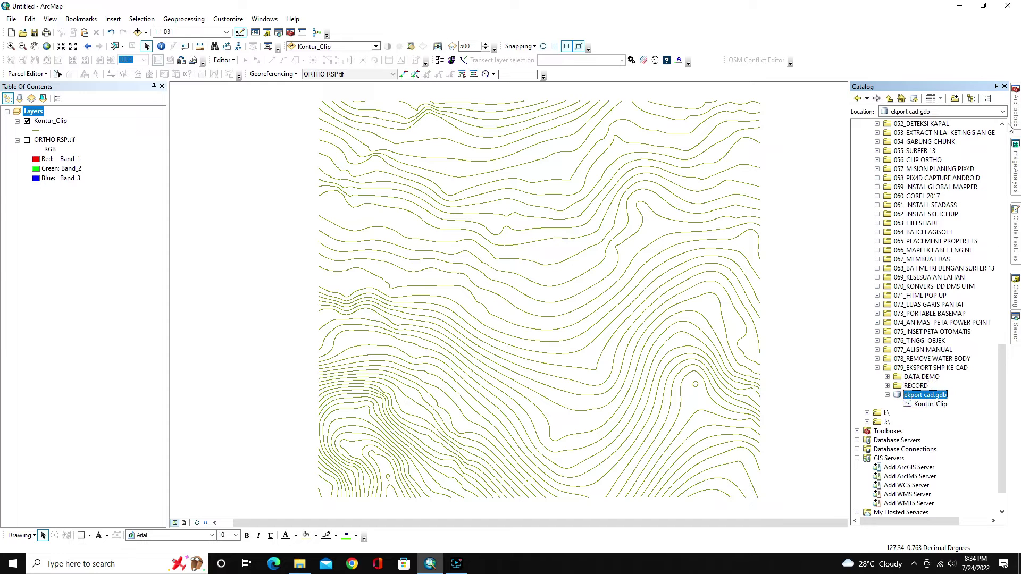
left_click(996, 87)
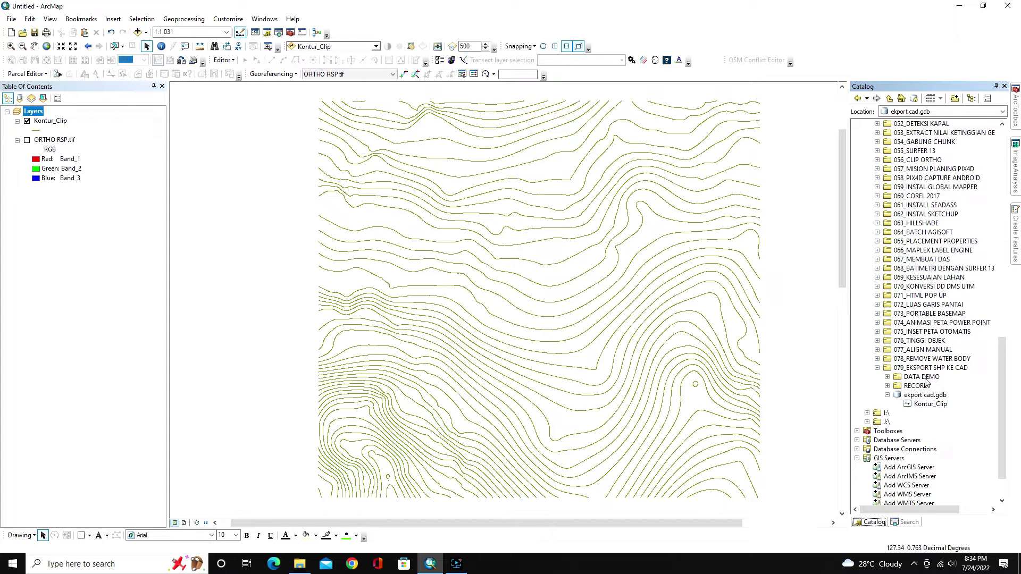
left_click(926, 399)
right_click(930, 400)
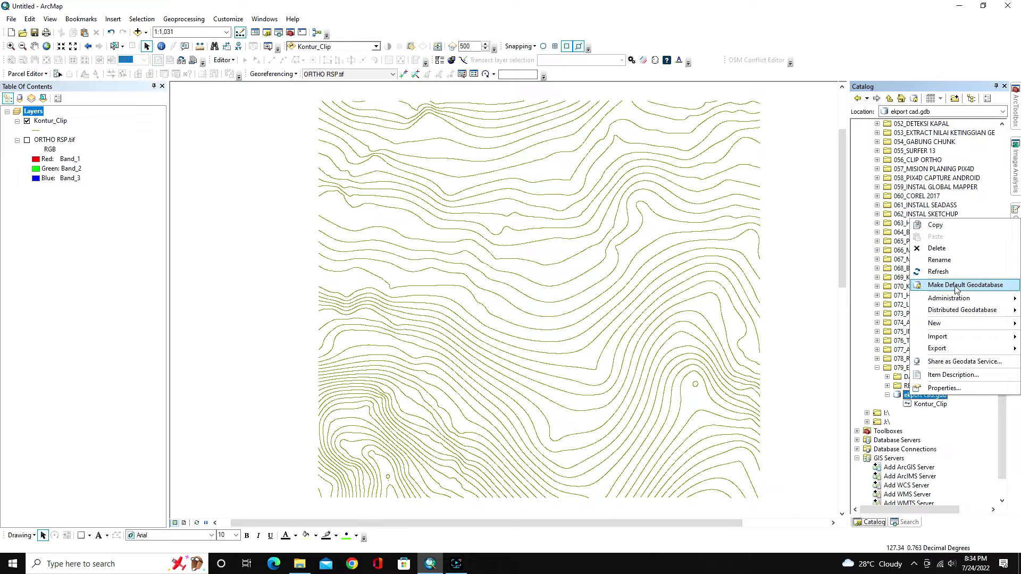
left_click(973, 287)
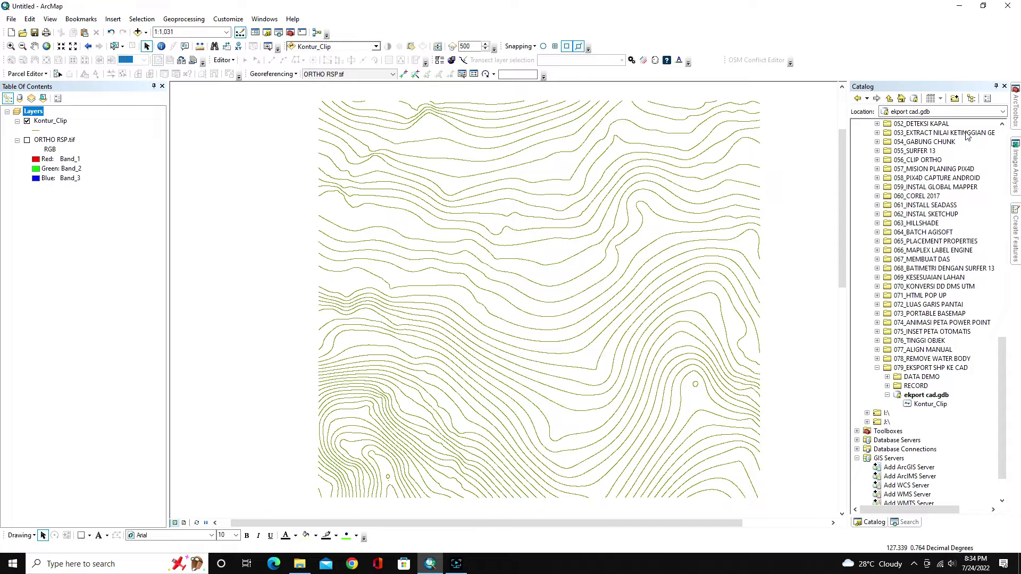
Start the Export to CAD conversion tool and add the Kontur_Clip layer as the input feature
left_click(1017, 109)
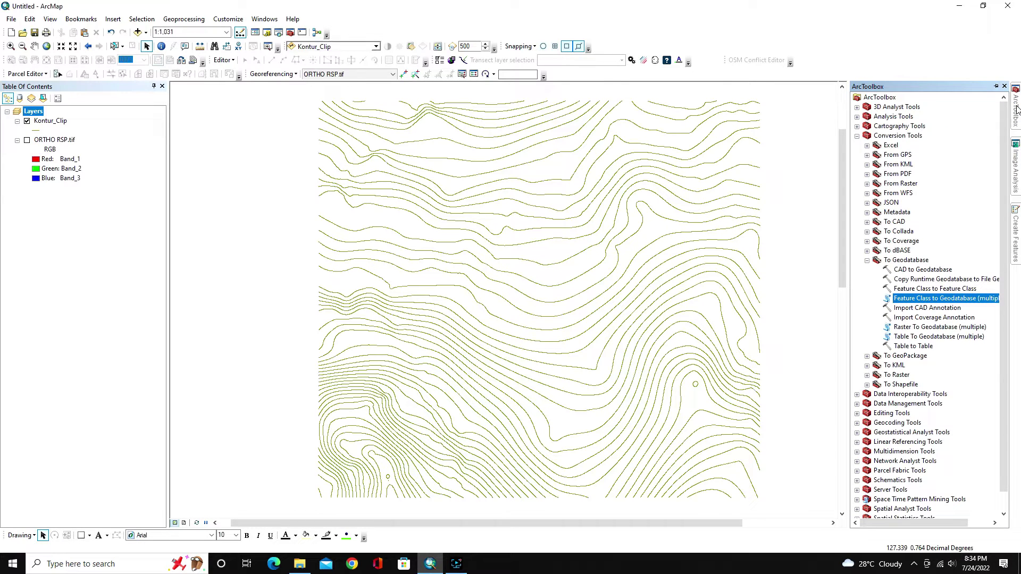
left_click(867, 222)
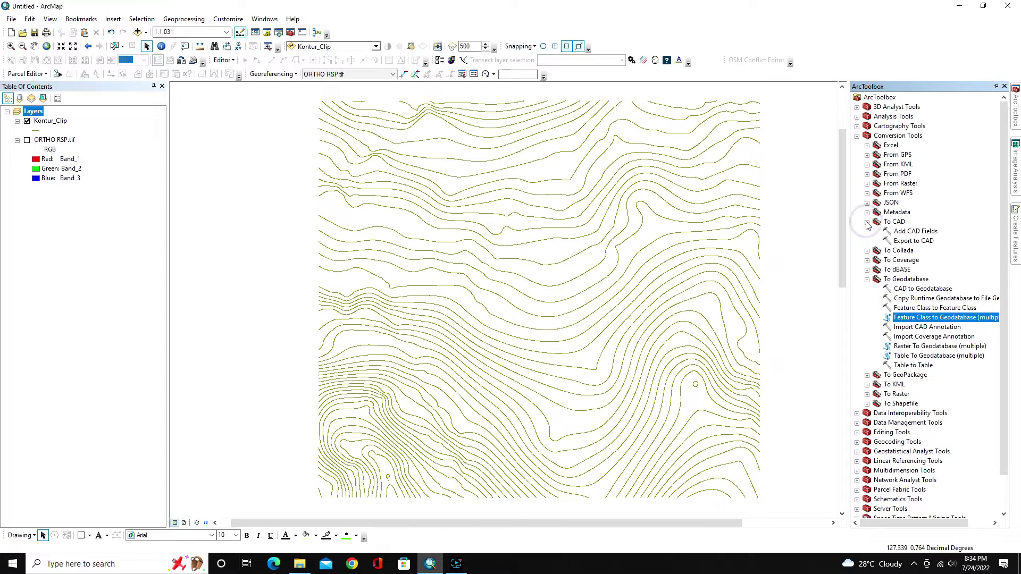
double_click(919, 242)
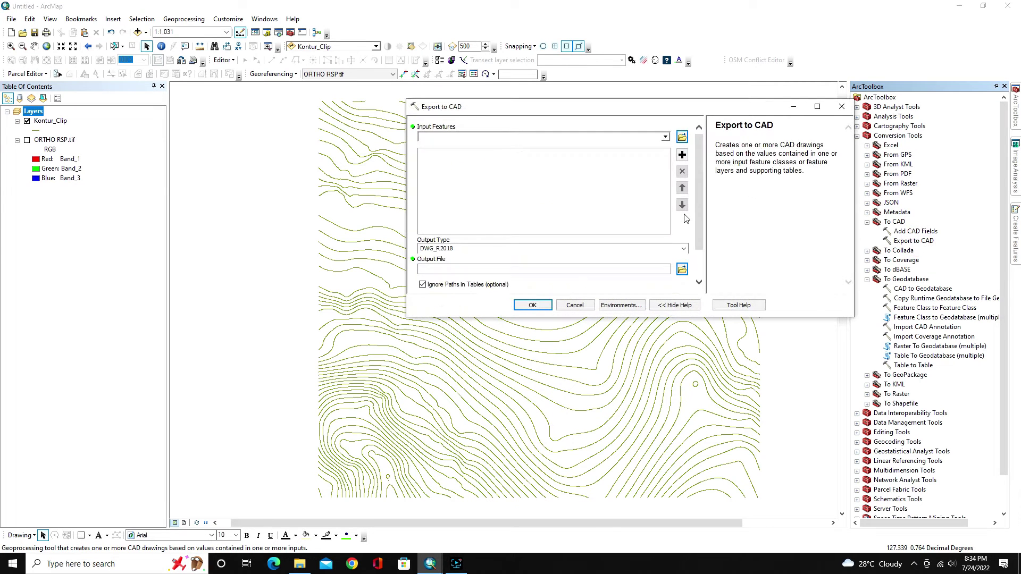
left_click(51, 123)
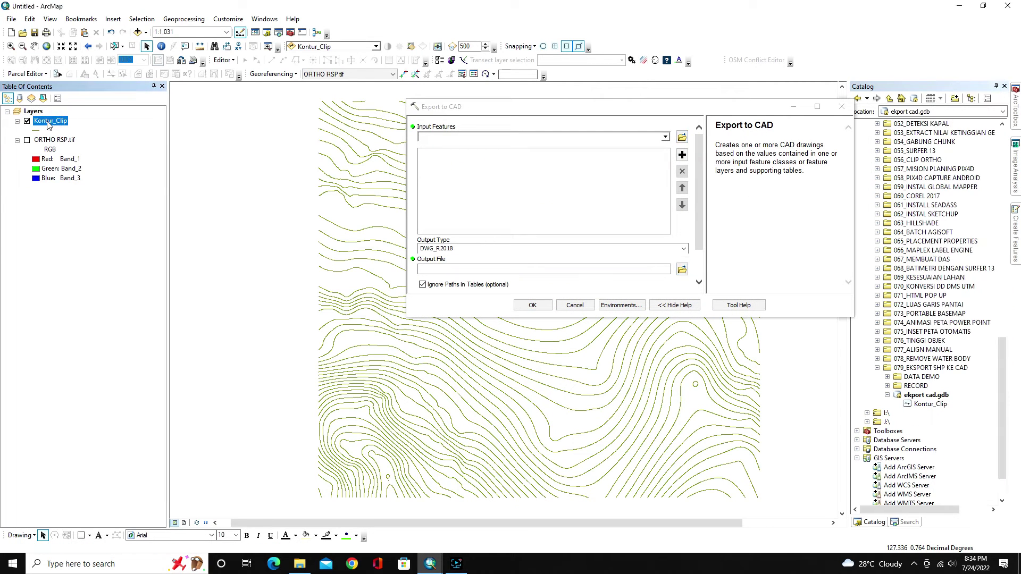
left_click_drag(47, 124, 441, 139)
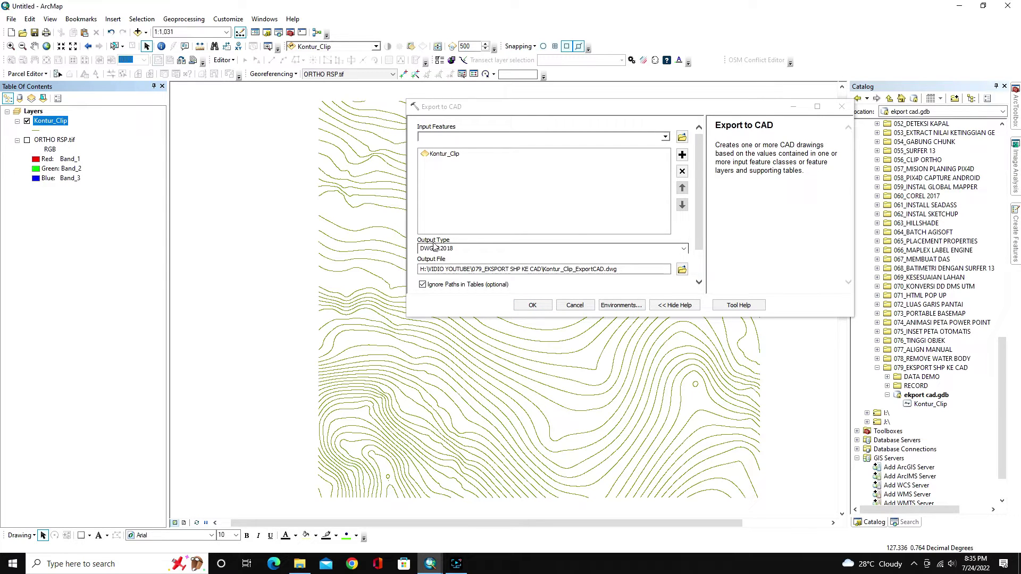
Run the CAD export with output type DWG_R2013 and hide the resulting Kontur_Clip_ExportCAD layer in collapsed form
left_click(684, 249)
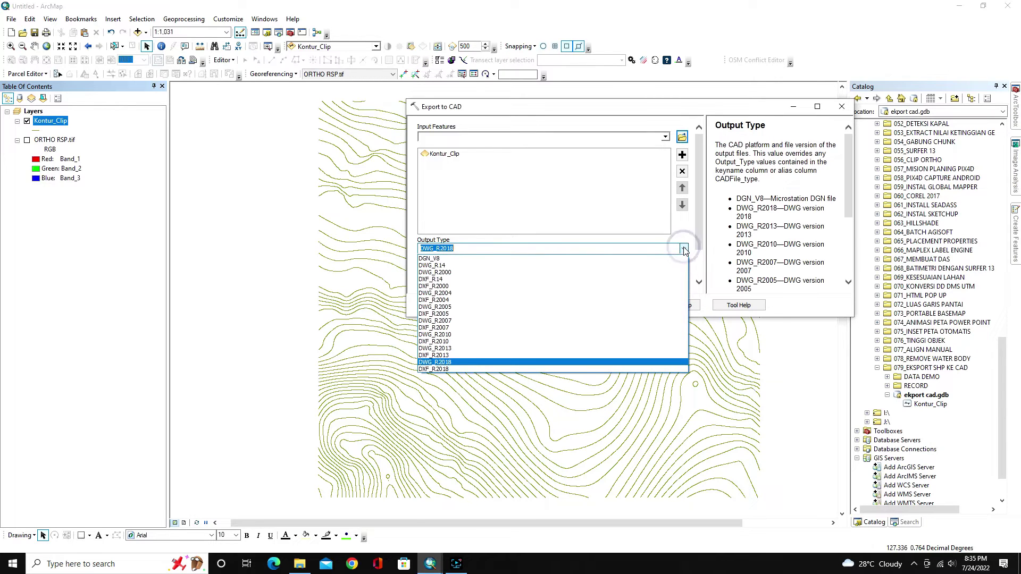
left_click(472, 350)
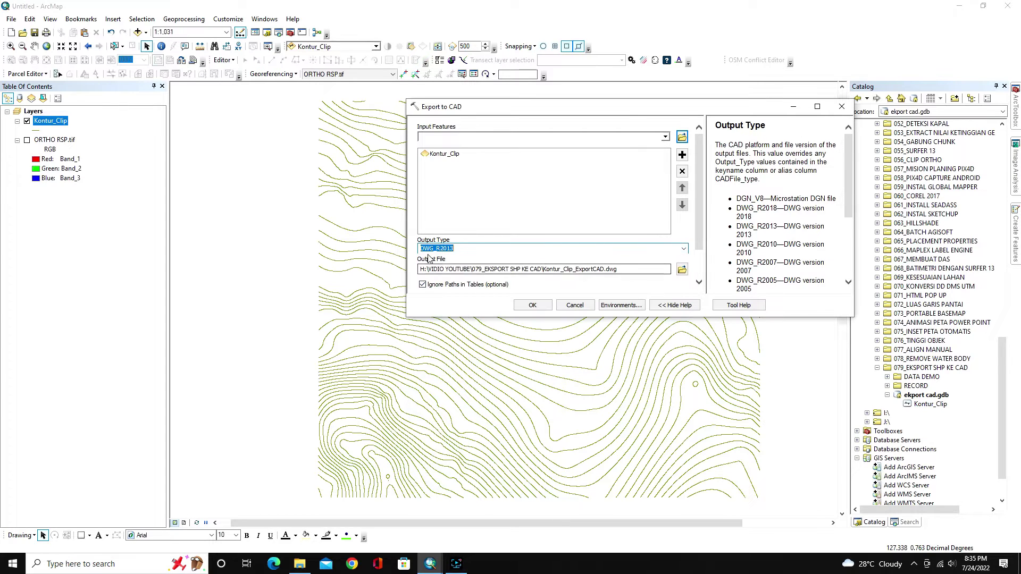
left_click(477, 250)
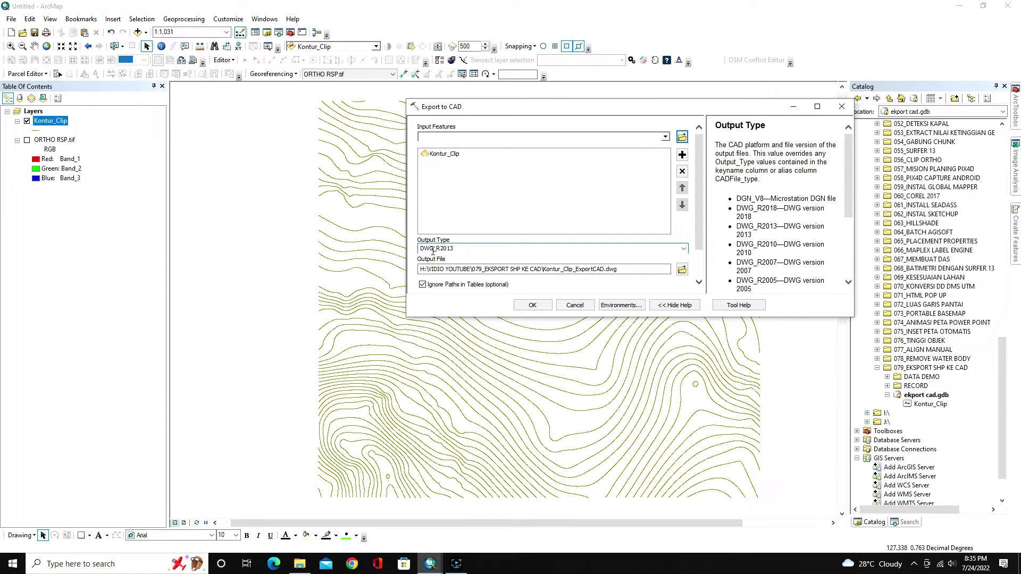
left_click(534, 305)
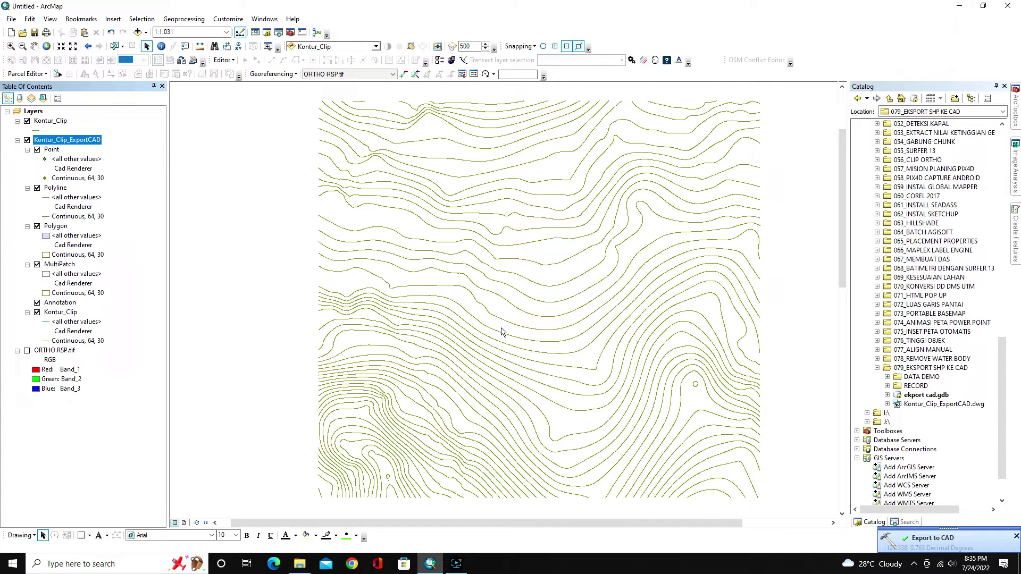
left_click(17, 139)
left_click(28, 141)
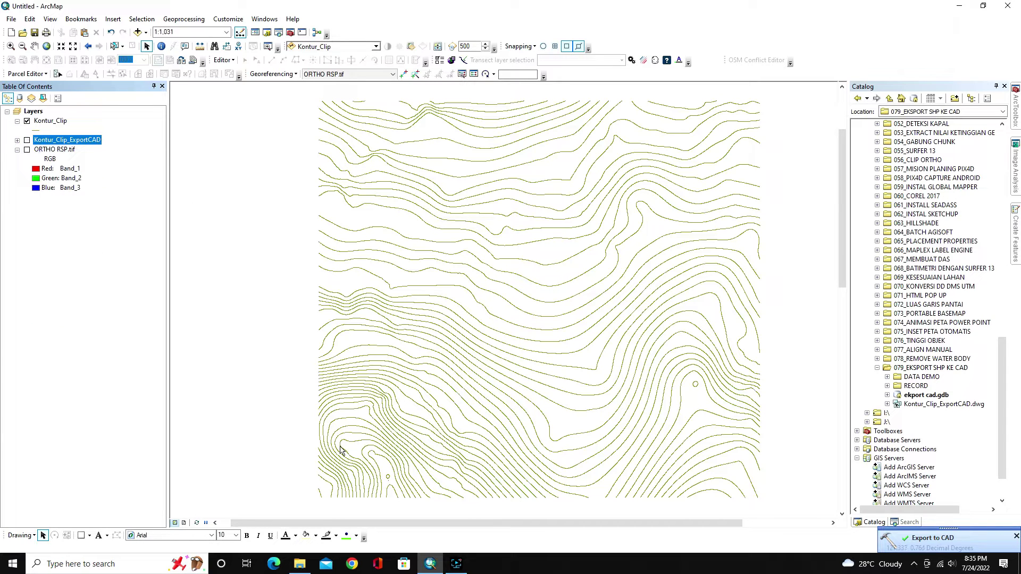
Open Kontur_Clip_ExportCAD.dwg from the 079_EKSPORT SHP KE CAD folder in AutoCAD and inspect the exported contours
left_click(301, 565)
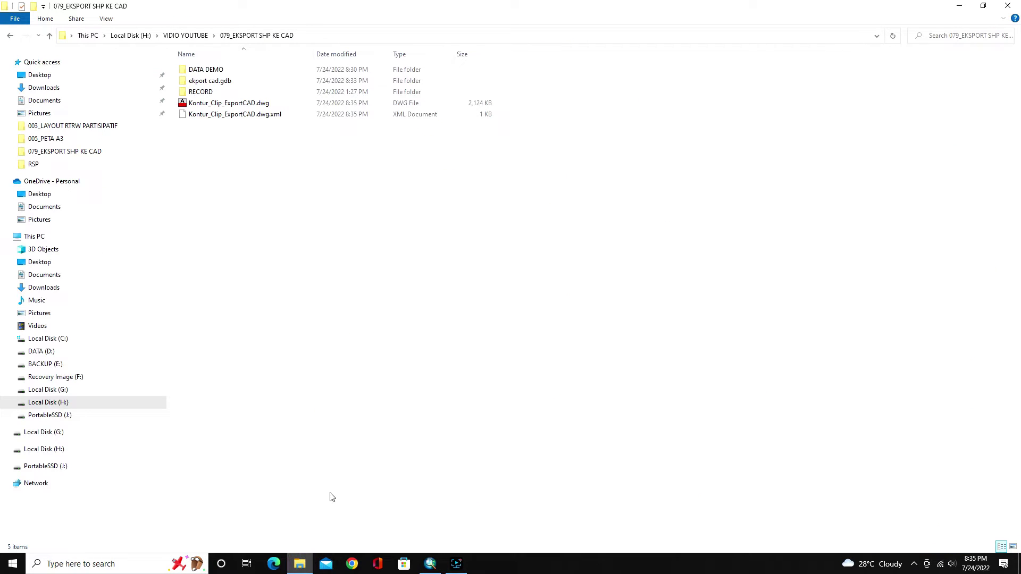
double_click(239, 102)
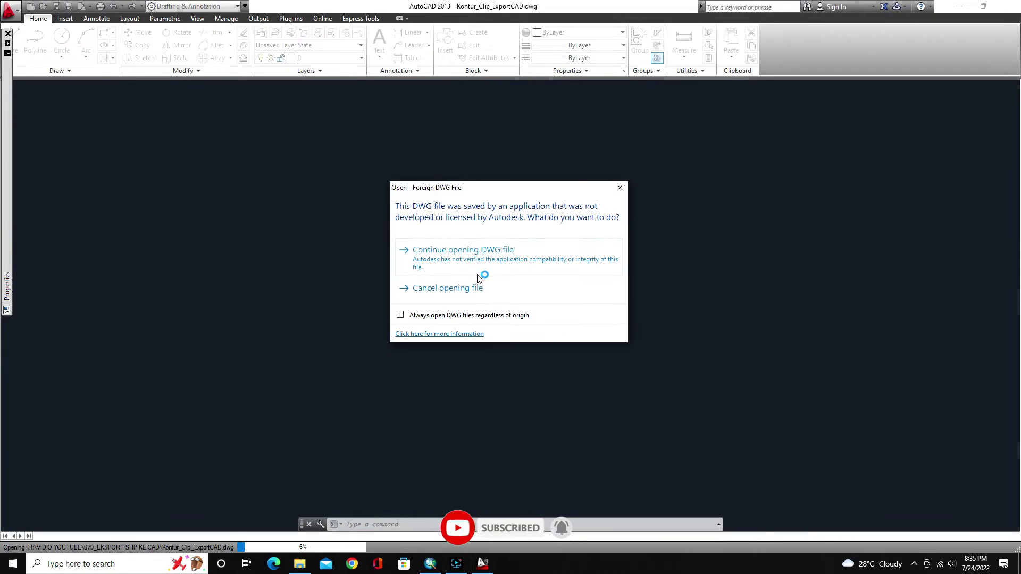
left_click(469, 257)
scroll(419, 278, "down", 4)
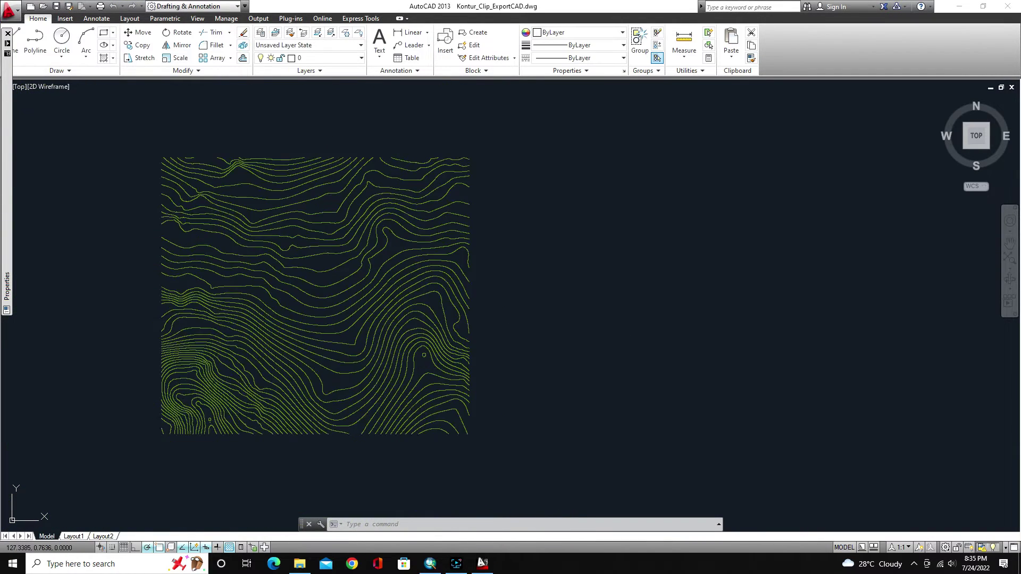
scroll(419, 278, "up", 2)
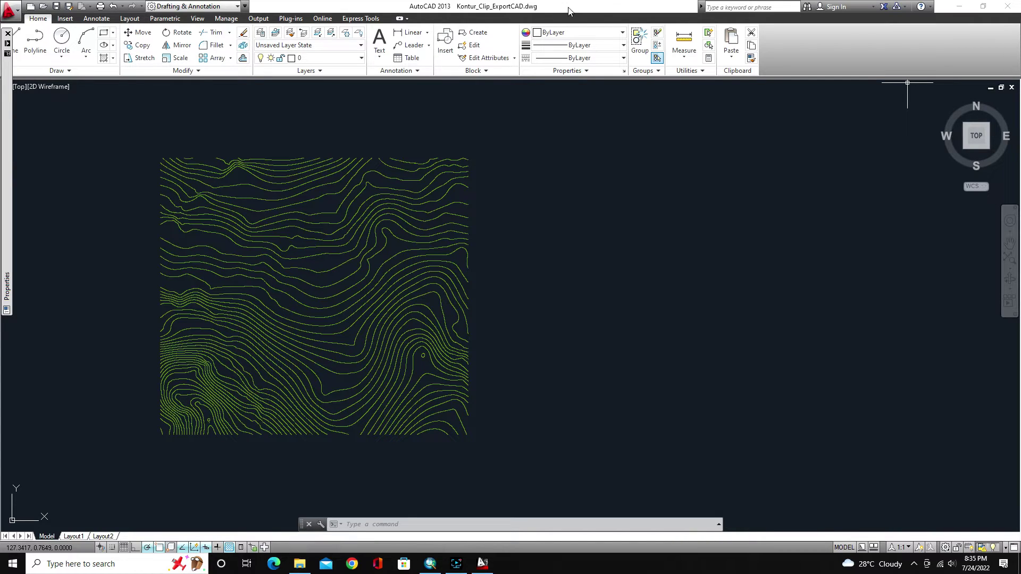
Close AutoCAD without saving changes to the drawing and switch back to ArcMap
left_click(1007, 6)
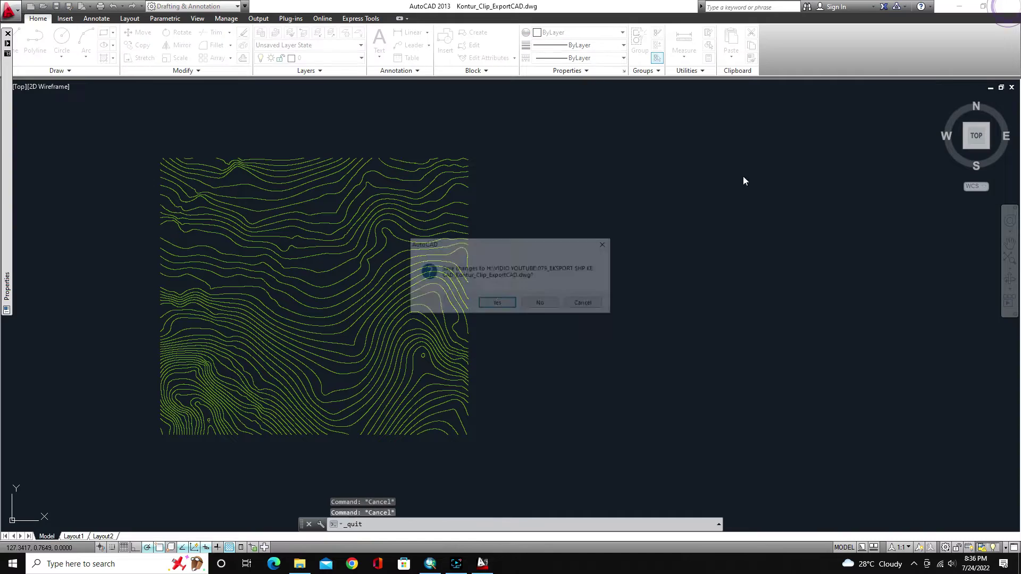
left_click(539, 303)
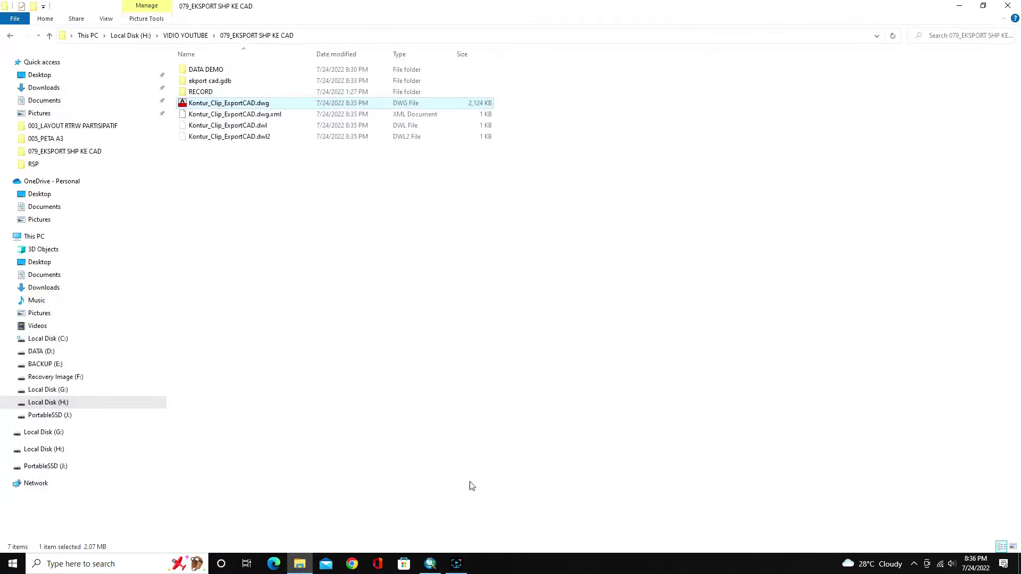
left_click(430, 563)
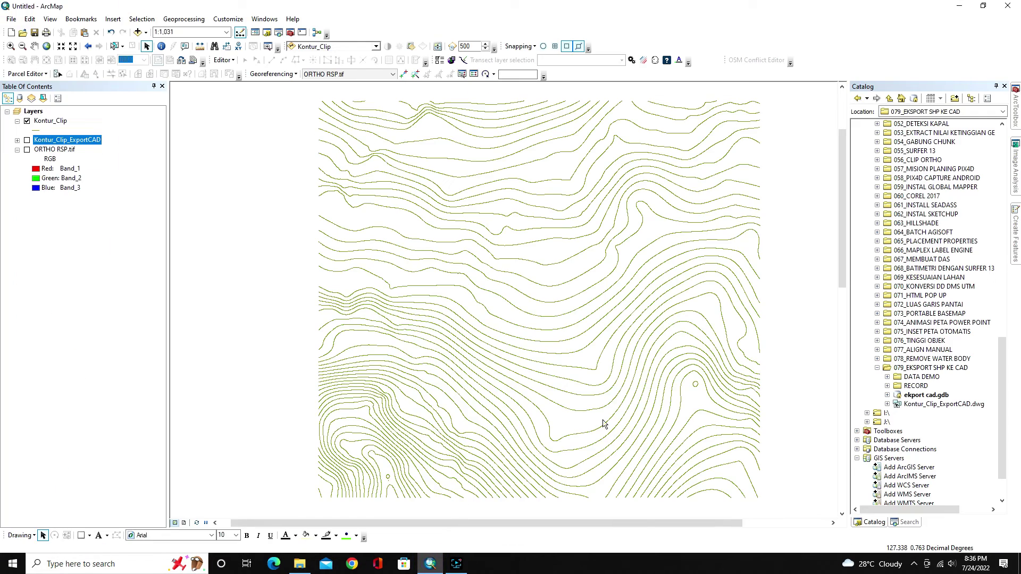
Turn on labeling in the Kontur_Clip layer's properties and set the label field to Contour
right_click(54, 124)
left_click(28, 222)
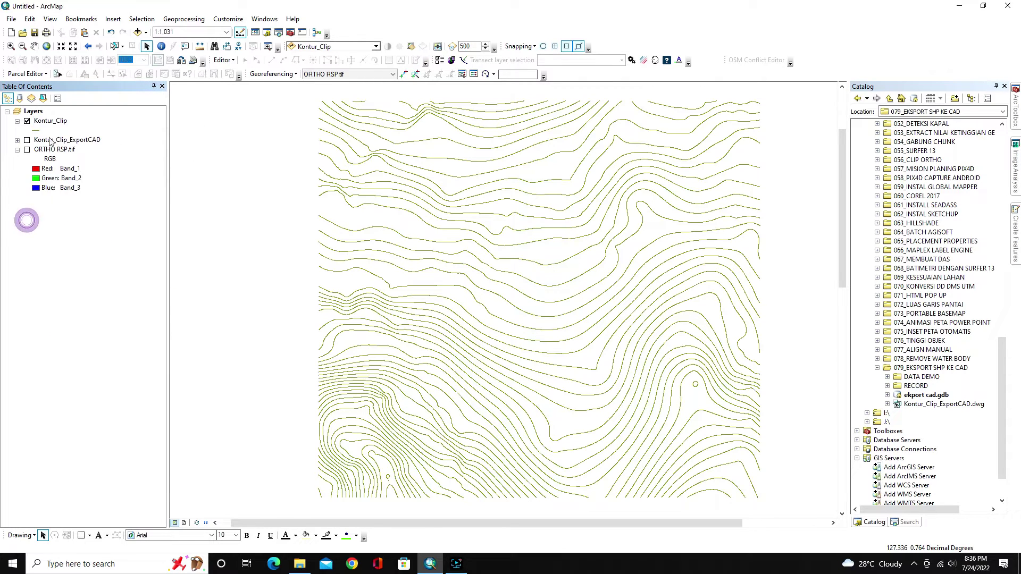
right_click(59, 124)
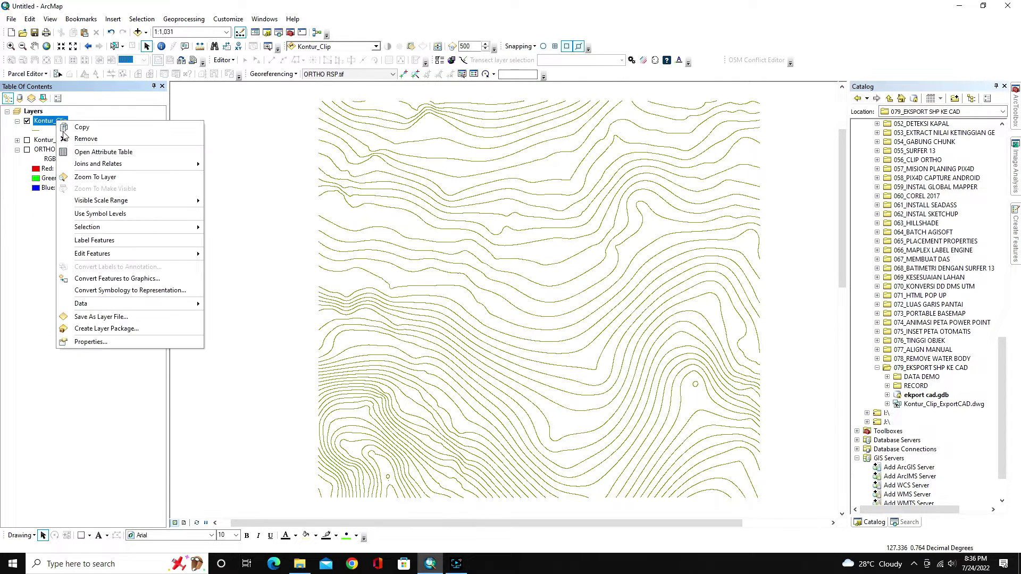
left_click(92, 343)
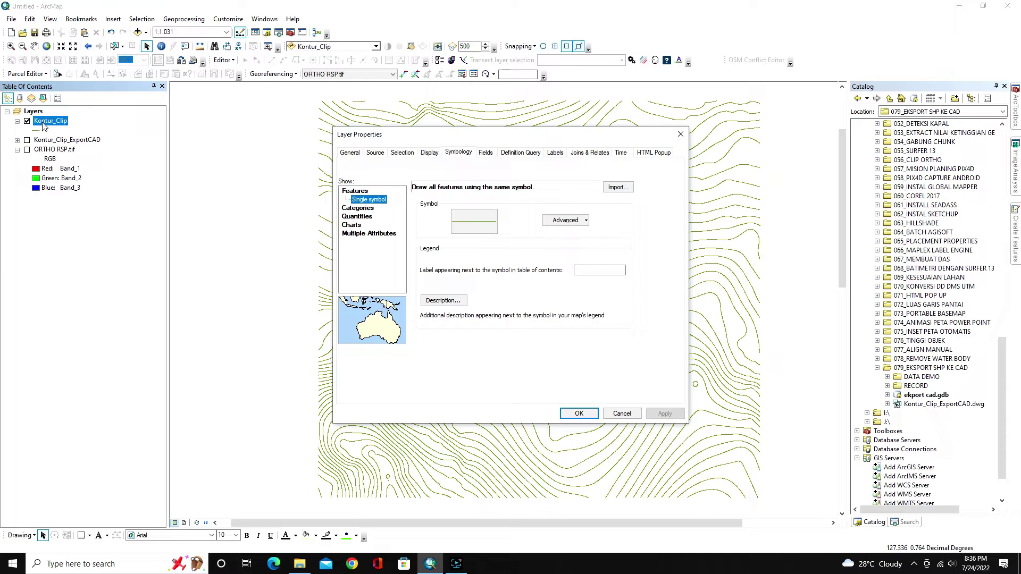
left_click(555, 153)
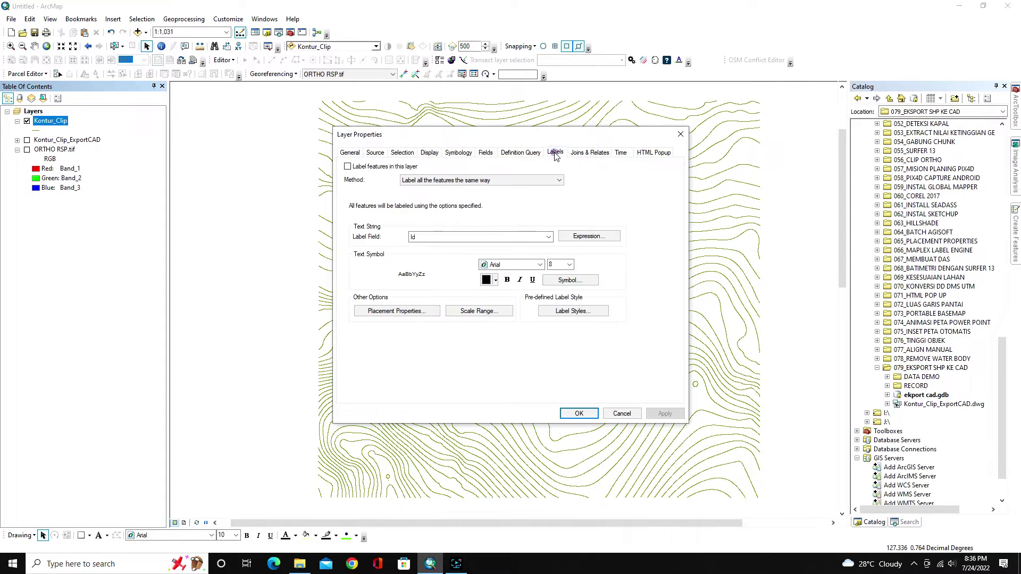
left_click(347, 167)
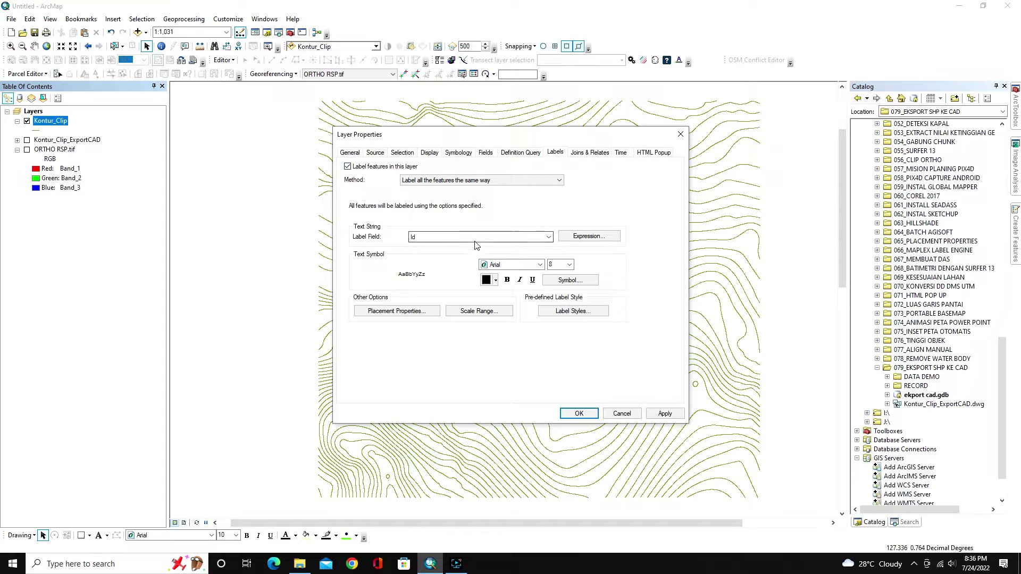
left_click(475, 238)
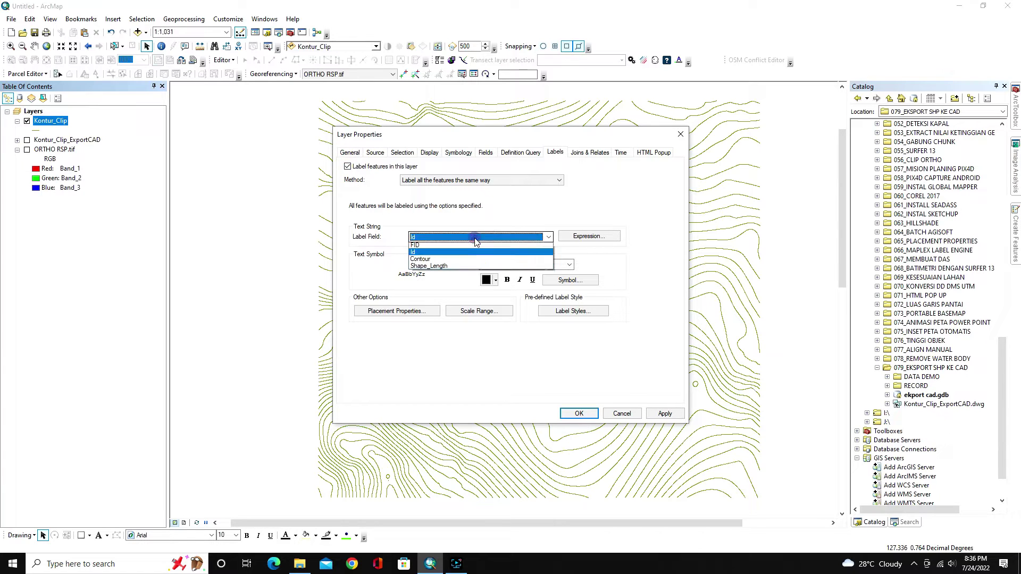
left_click(429, 260)
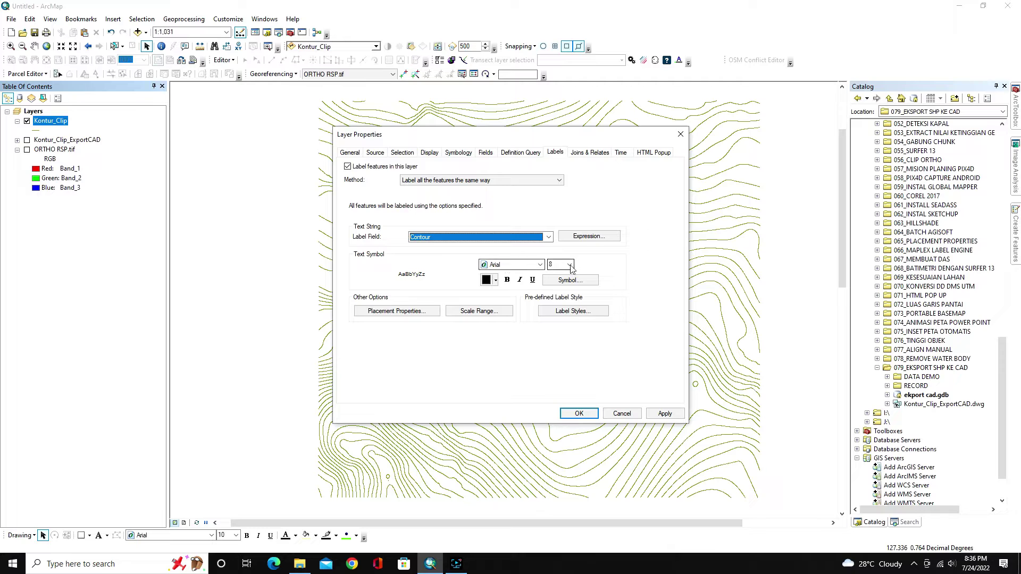
Set the Kontur_Clip label position to on the line instead of above, and apply the labeling to the map
left_click(425, 317)
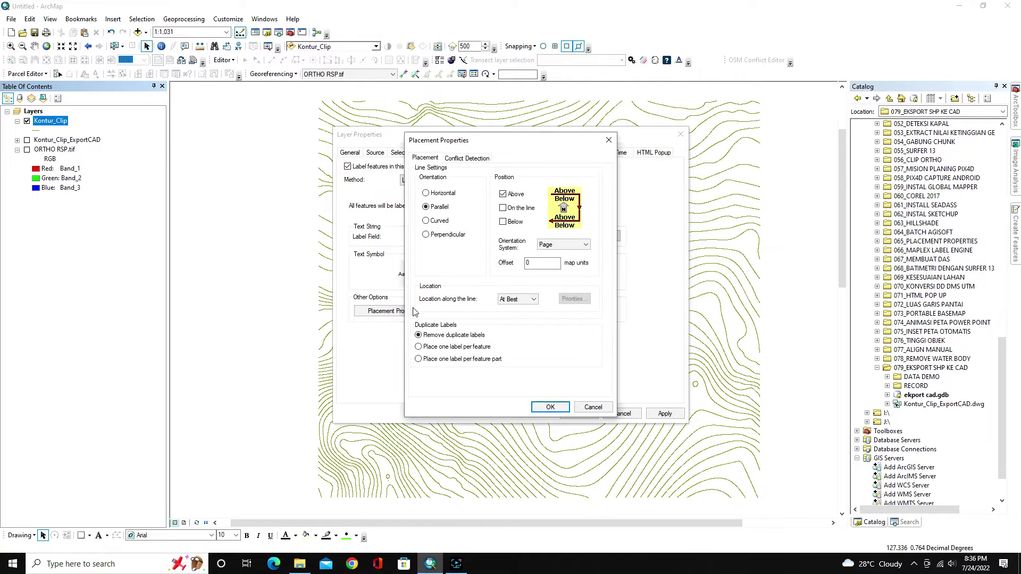
left_click(502, 193)
left_click(503, 207)
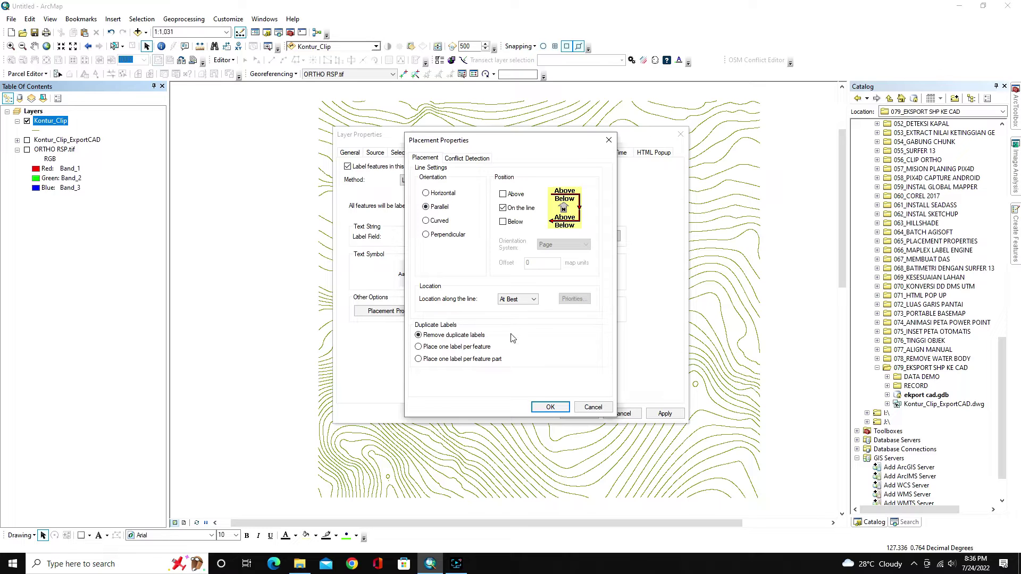
left_click(551, 408)
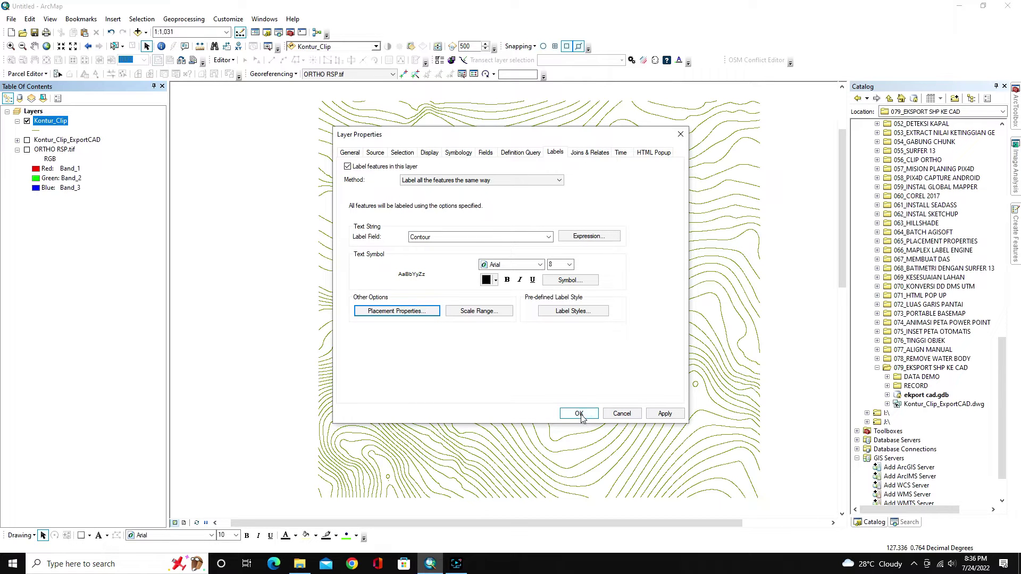
left_click(579, 414)
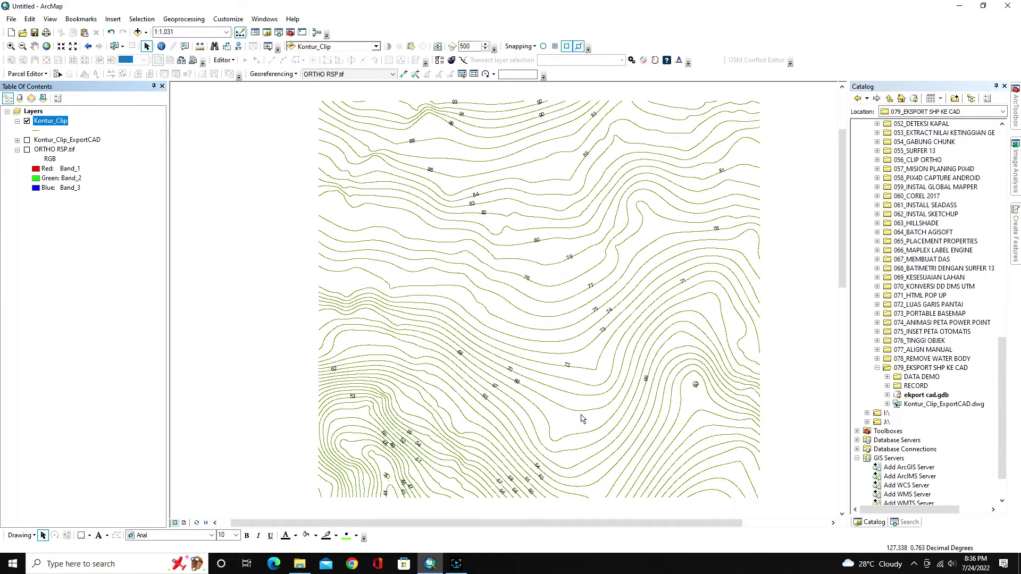
scroll(585, 345, "down", 1)
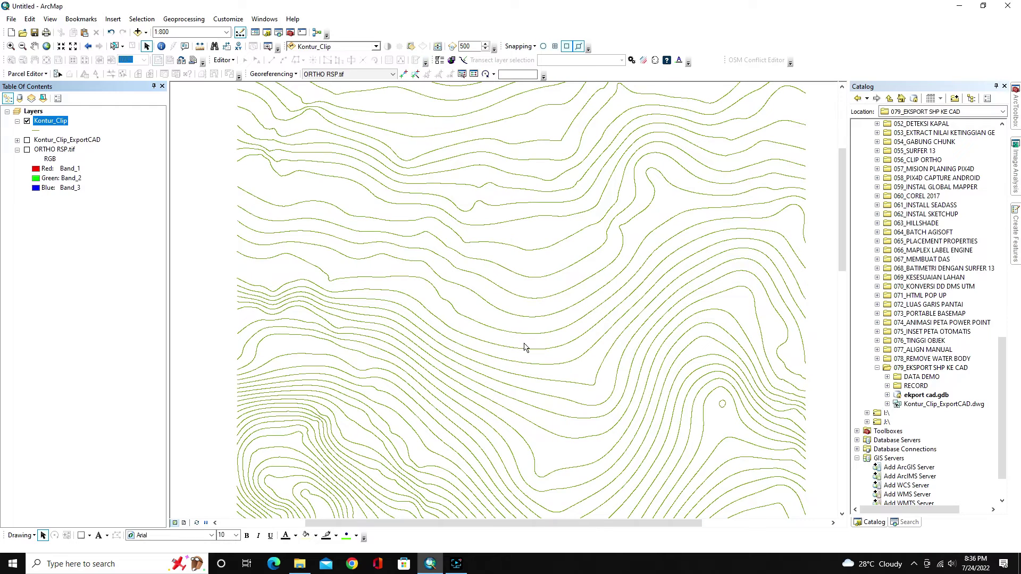
scroll(505, 348, "down", 2)
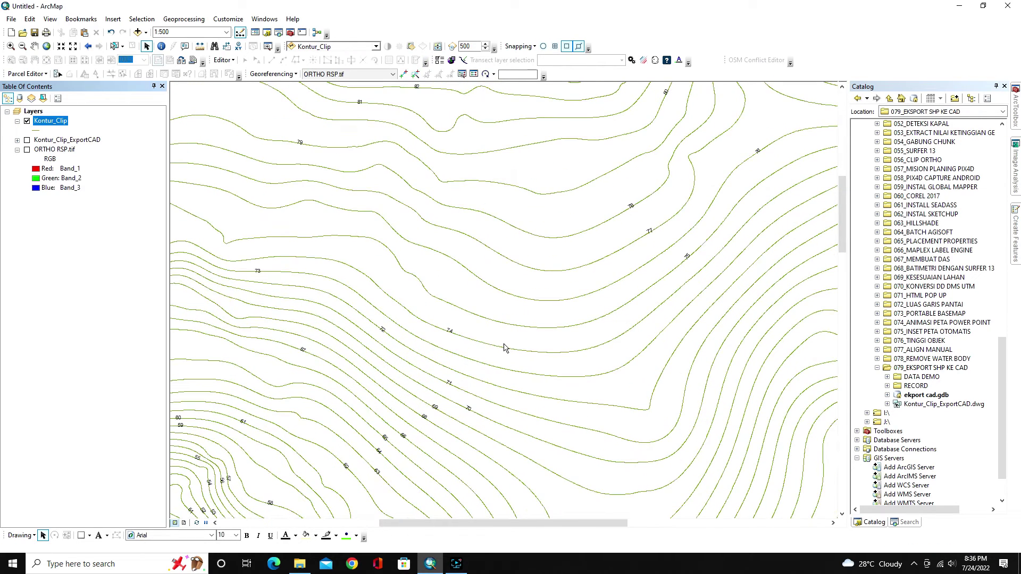
scroll(500, 347, "up", 1)
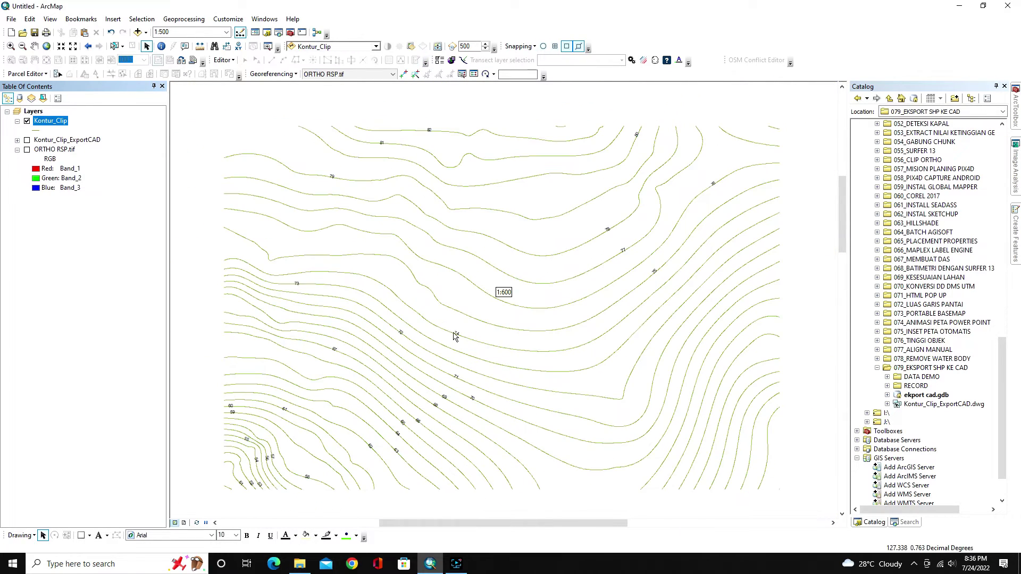
Set the data frame's label engine to Maplex Label Engine
right_click(53, 122)
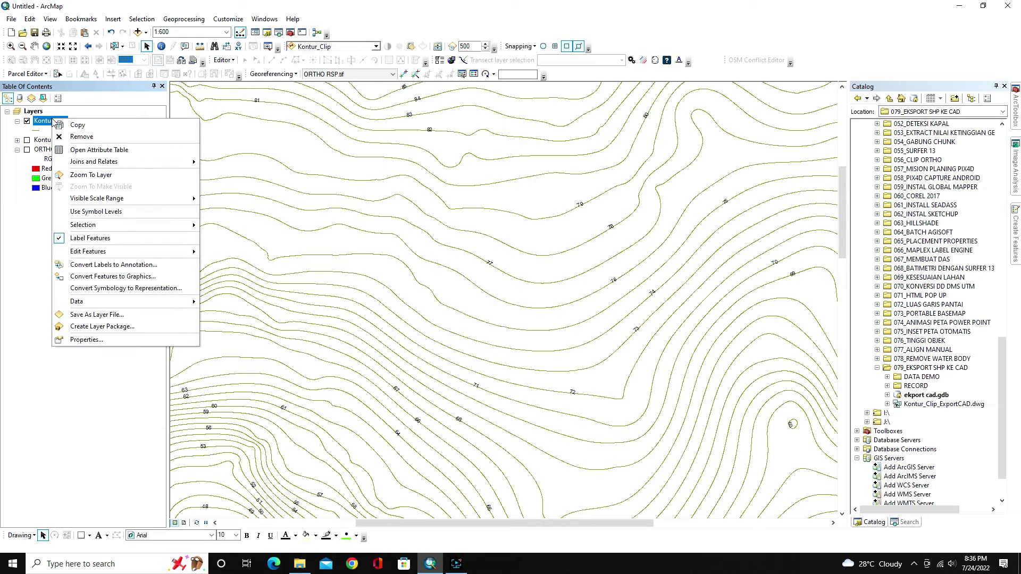
left_click(86, 382)
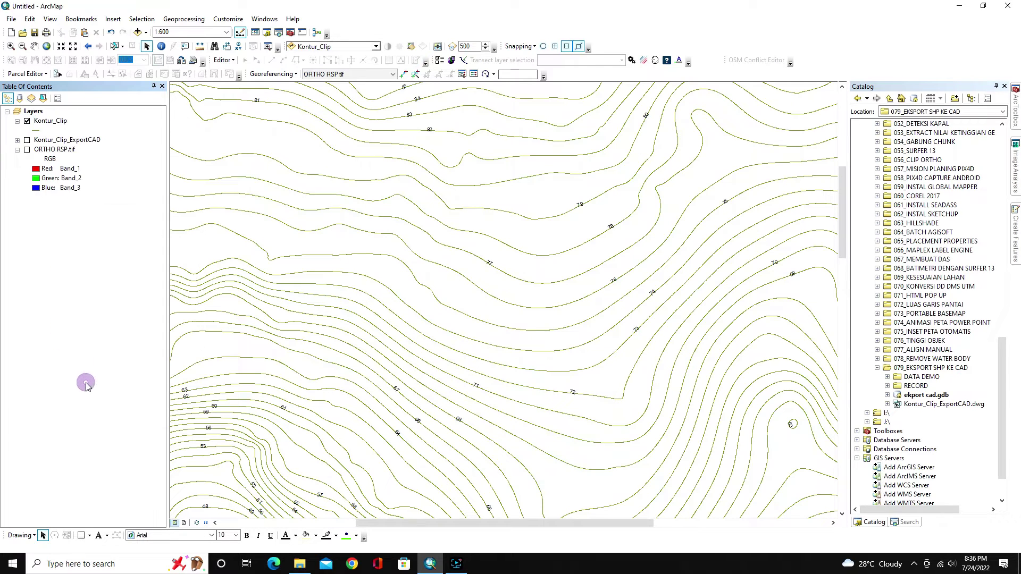
right_click(38, 113)
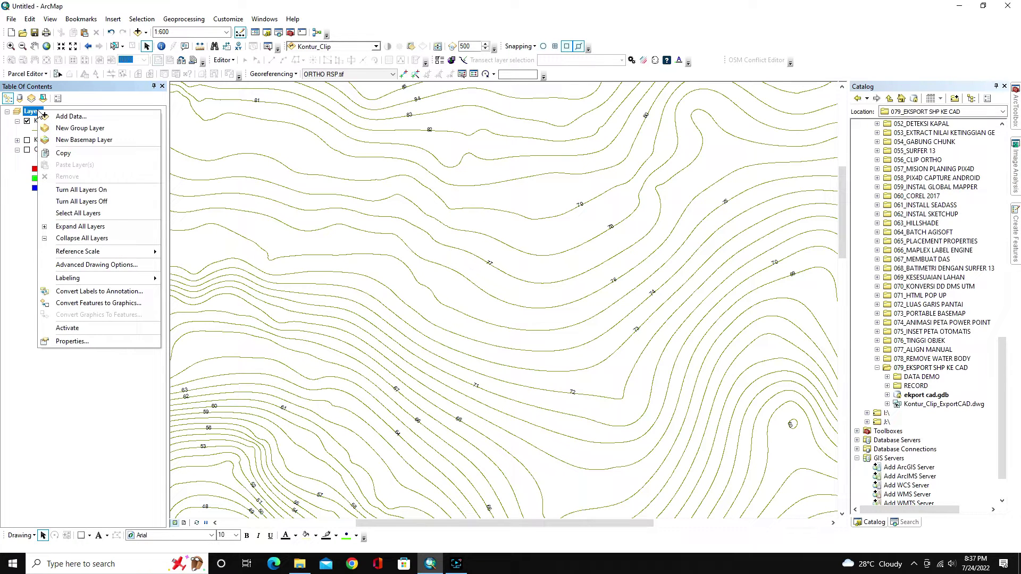
left_click(82, 341)
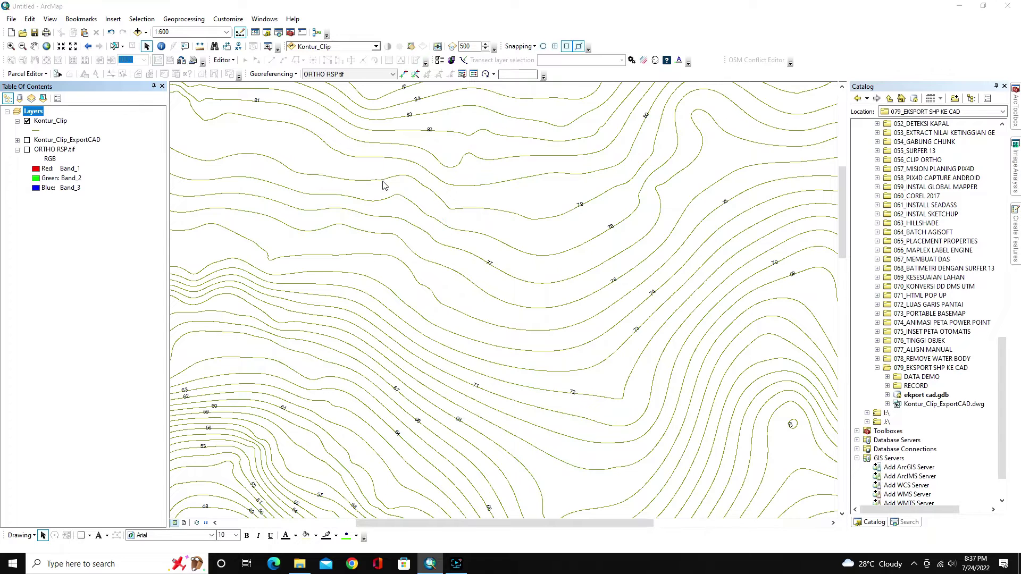
left_click(406, 136)
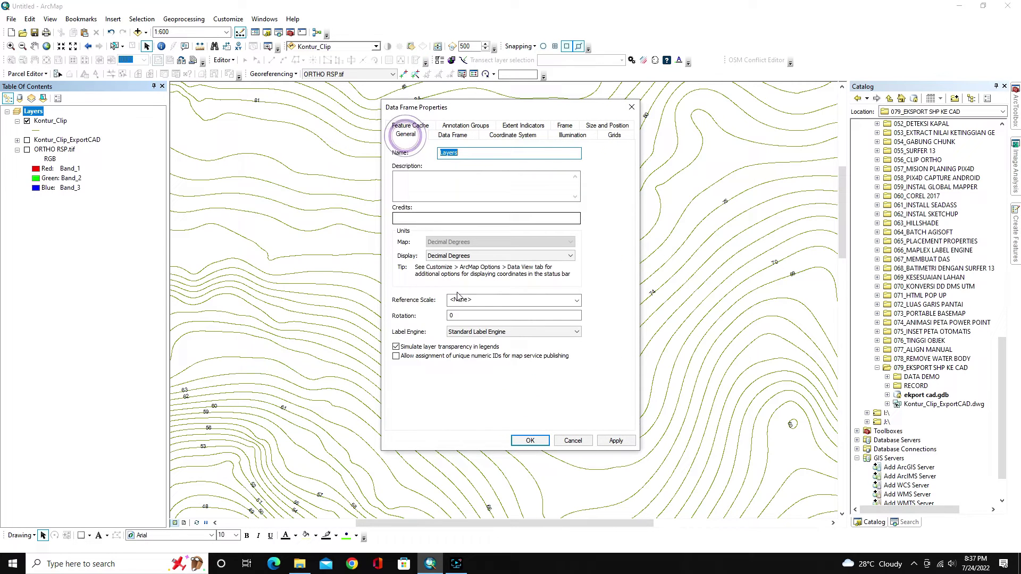
left_click(458, 332)
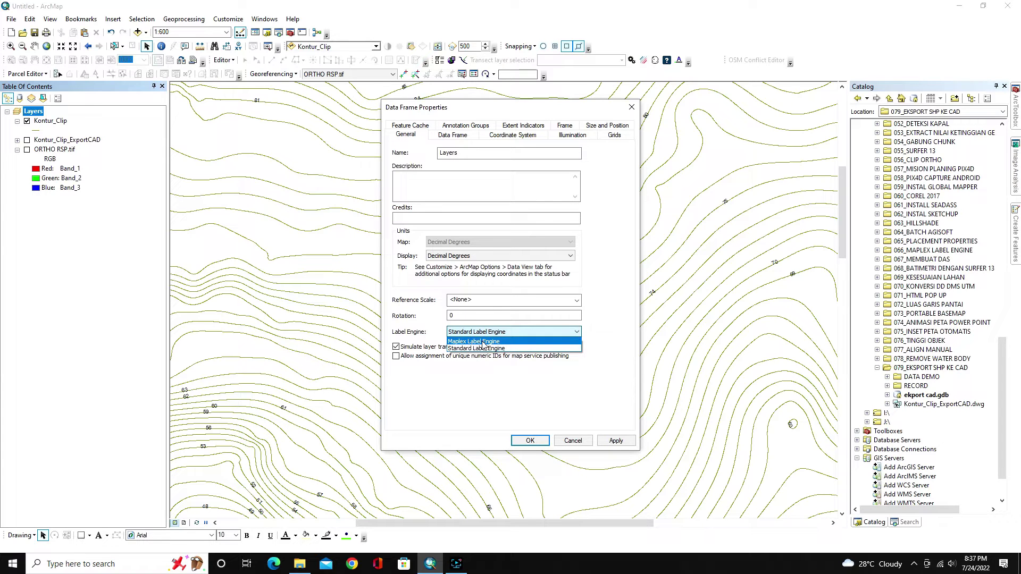
left_click(482, 342)
left_click(528, 441)
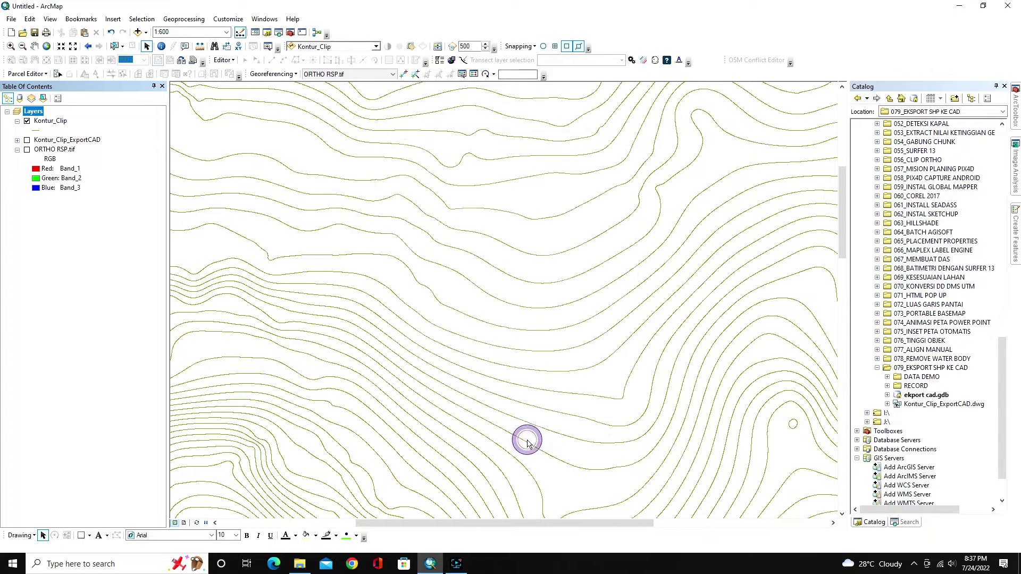
Set the Kontur_Clip labels to Contour Placement with page alignment and labels placed in ladders
left_click(53, 121)
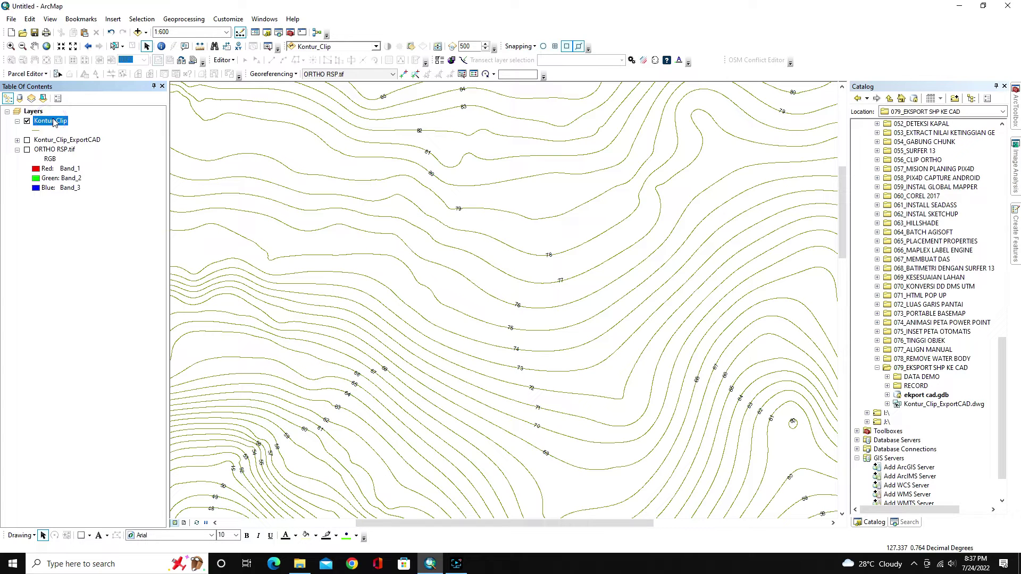
right_click(53, 121)
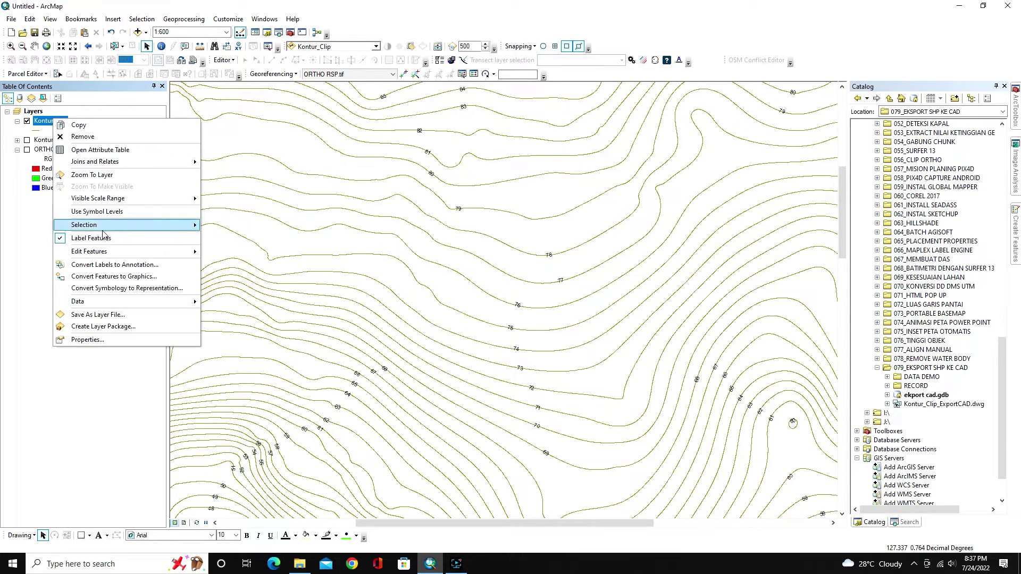
left_click(97, 341)
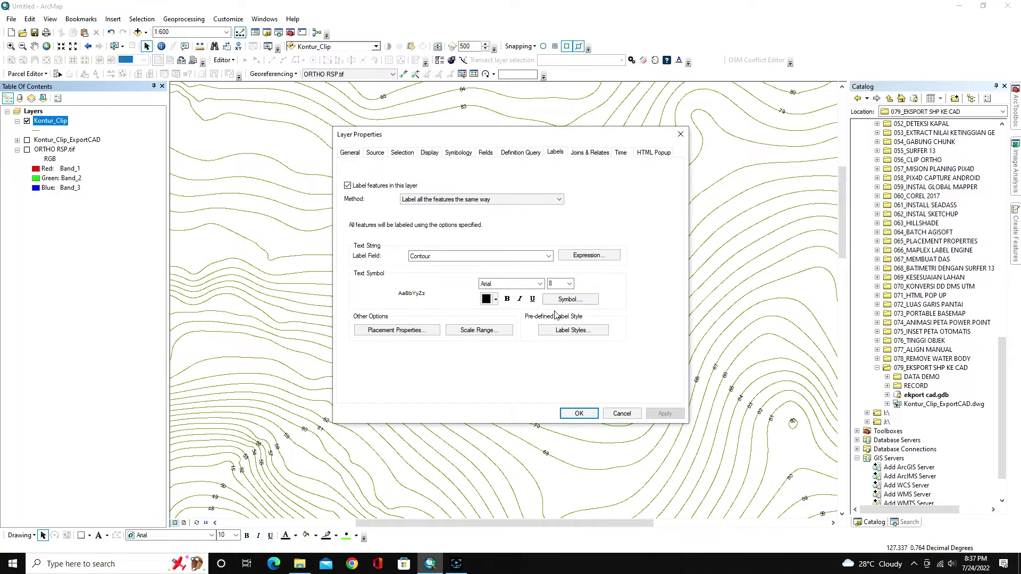
left_click(400, 329)
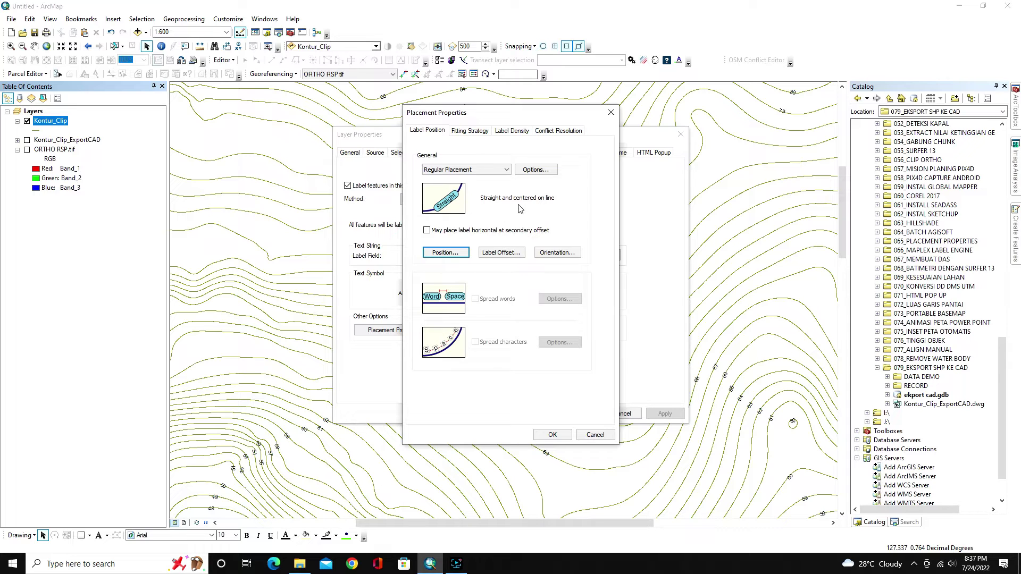
left_click(456, 169)
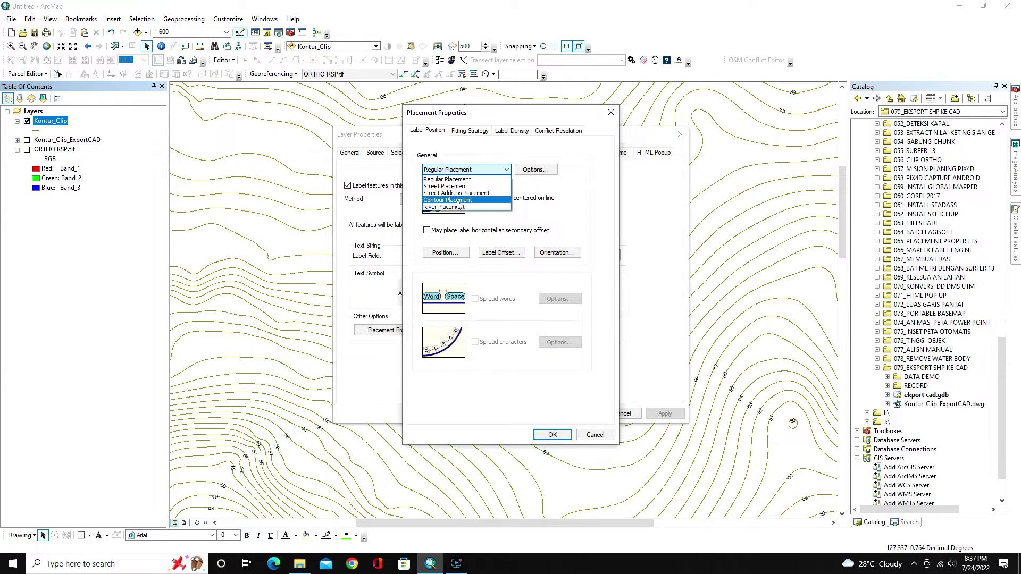
left_click(457, 201)
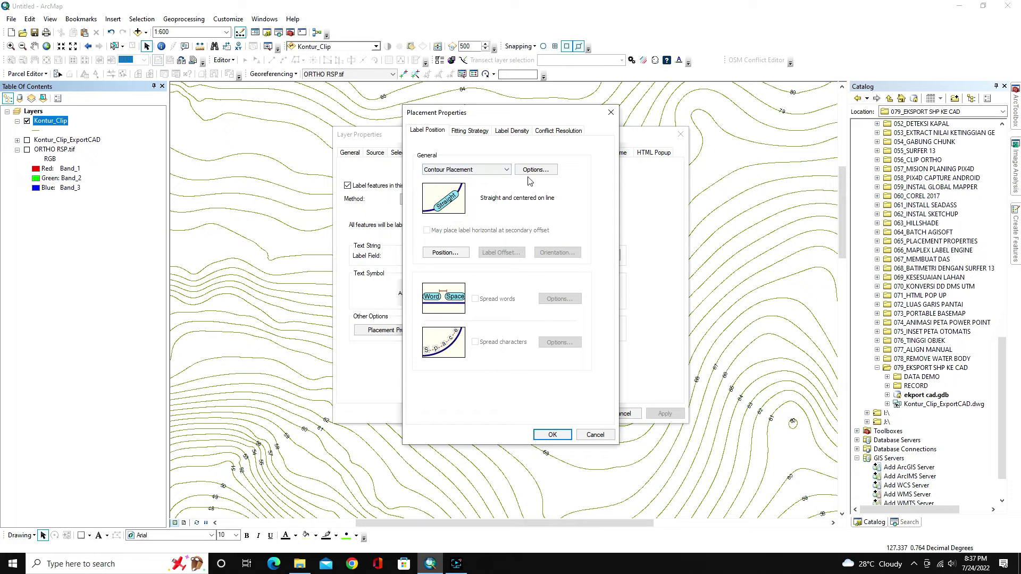
left_click(534, 169)
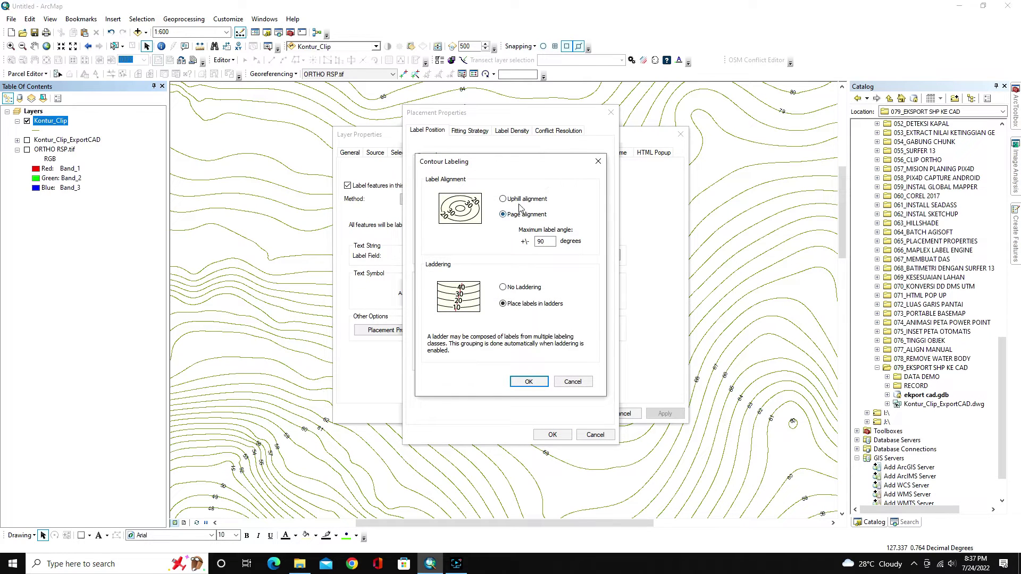
left_click(515, 199)
left_click(514, 209)
left_click(523, 382)
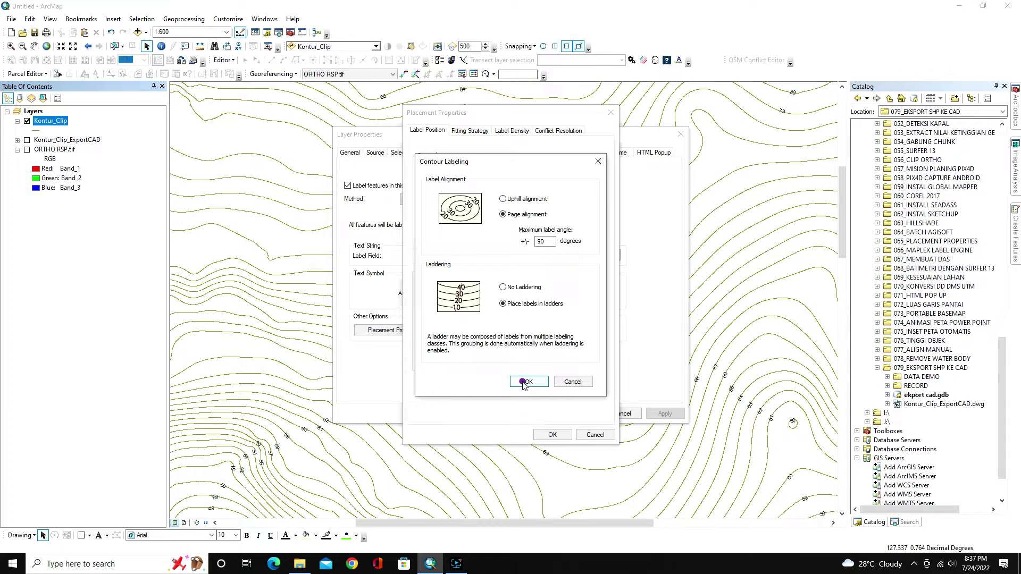
left_click(551, 435)
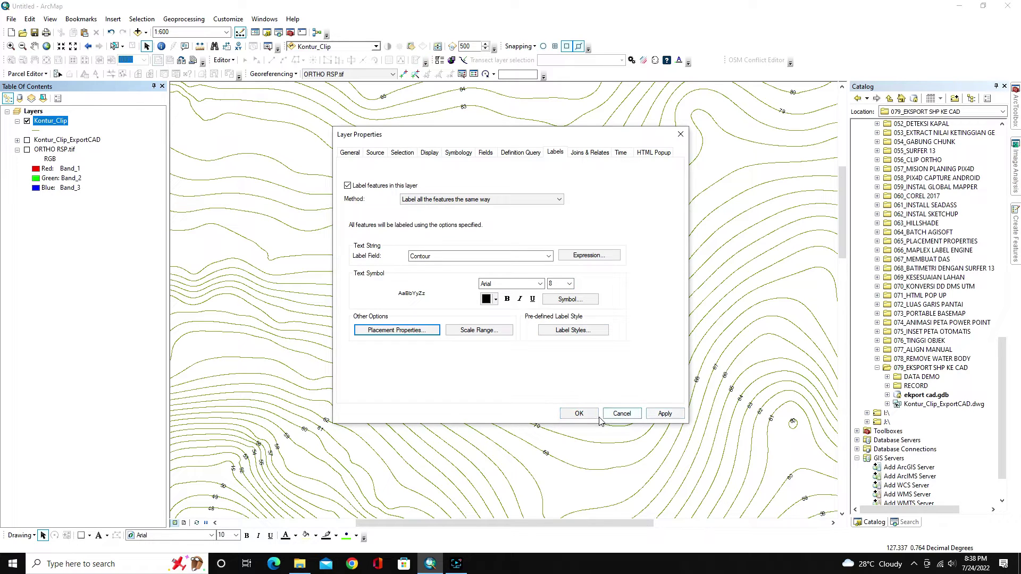
left_click(665, 414)
left_click(579, 414)
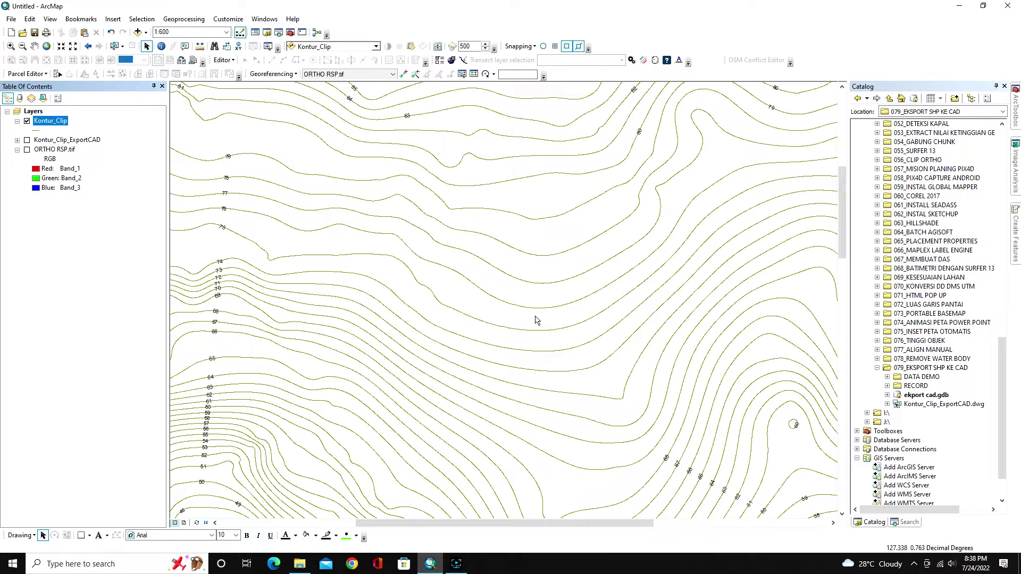
Zoom to the full Kontur_Clip layer and set its label placement to Regular Placement
right_click(53, 124)
left_click(91, 175)
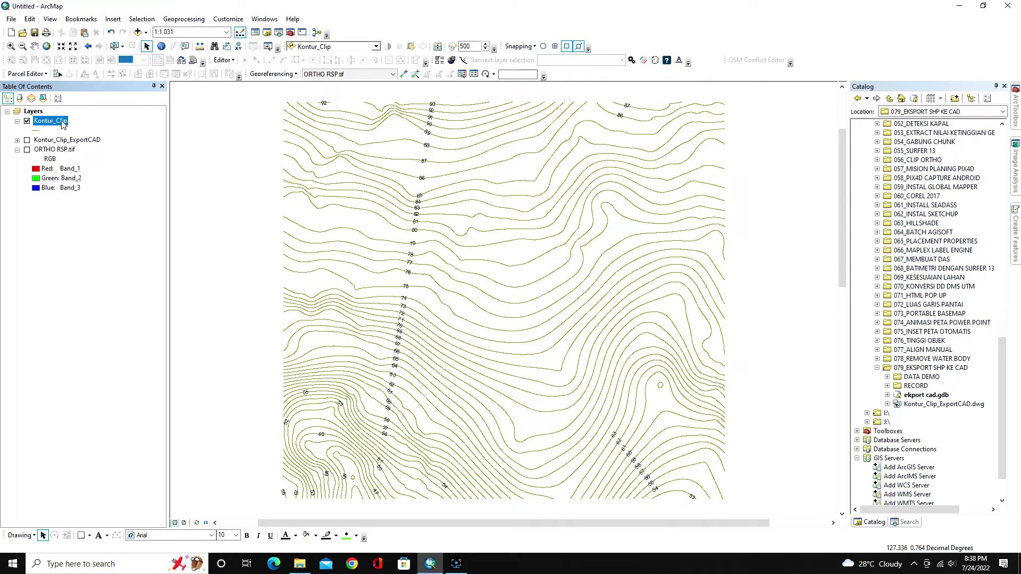
double_click(53, 122)
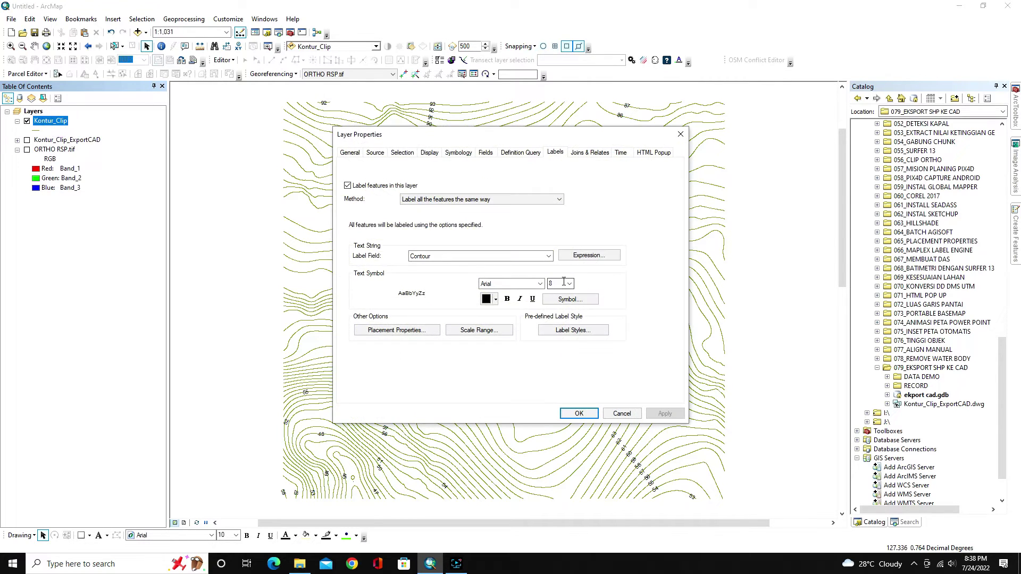
left_click(418, 330)
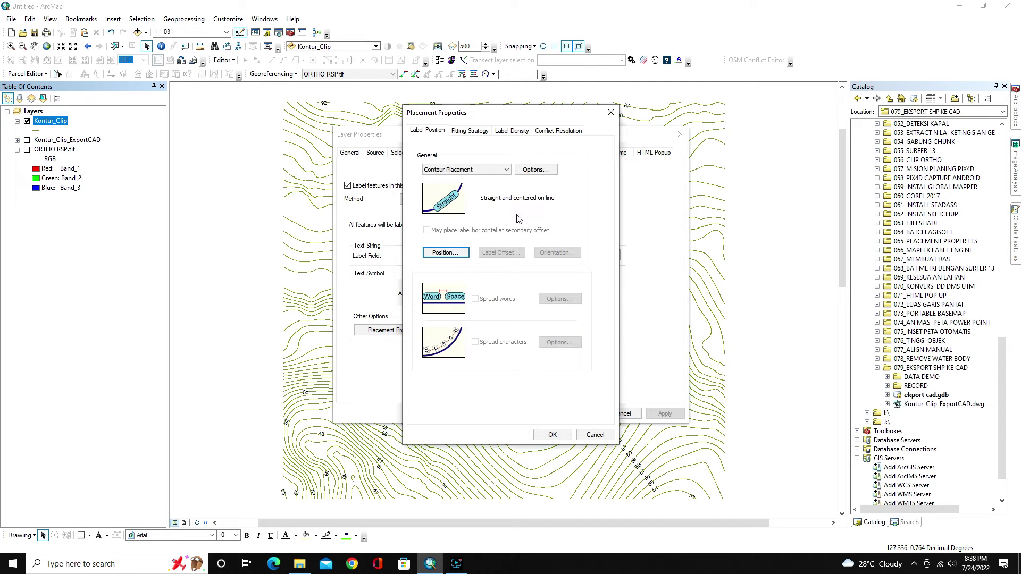
left_click(483, 170)
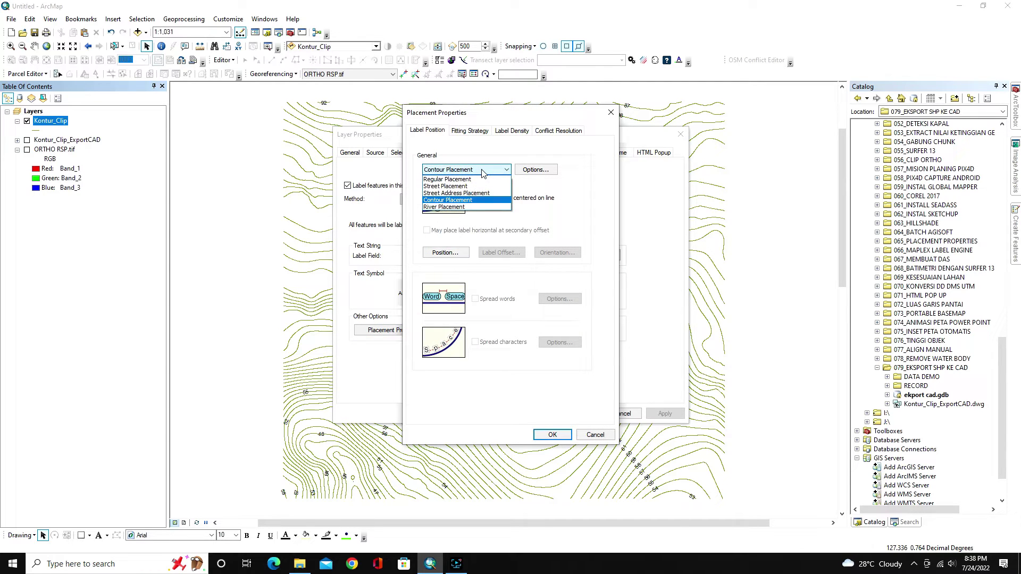
left_click(456, 180)
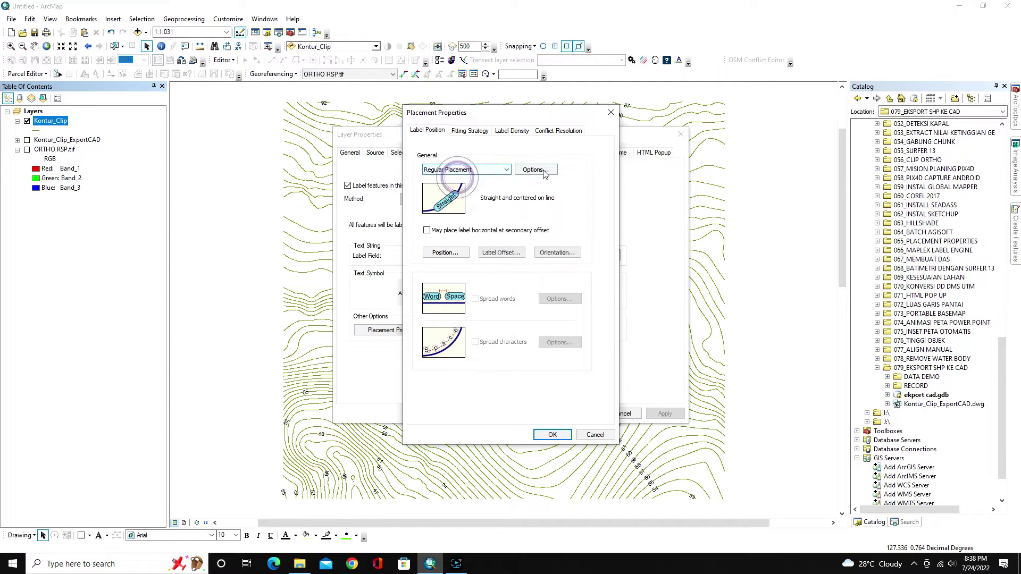
left_click(553, 435)
left_click(665, 414)
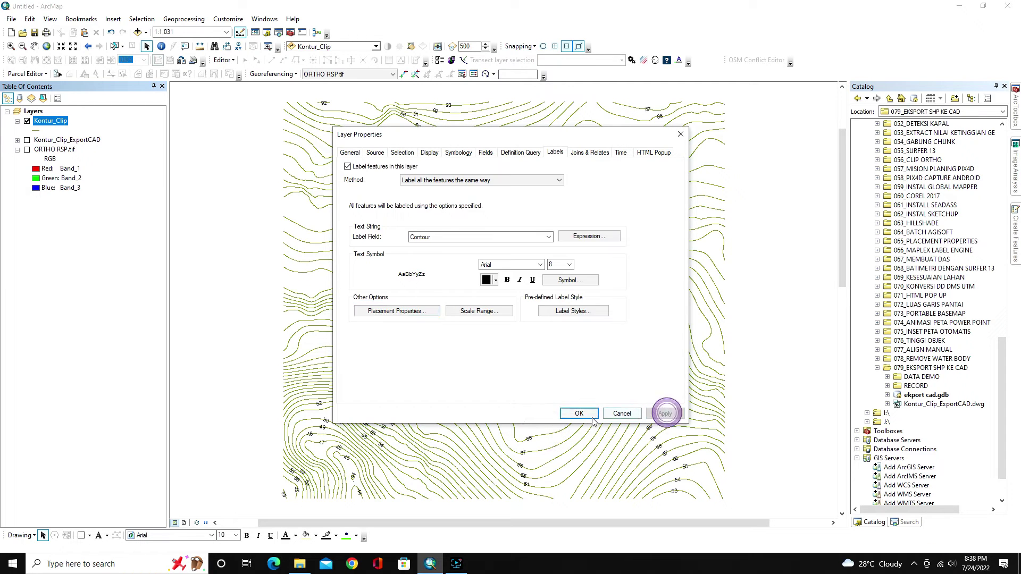
left_click(579, 414)
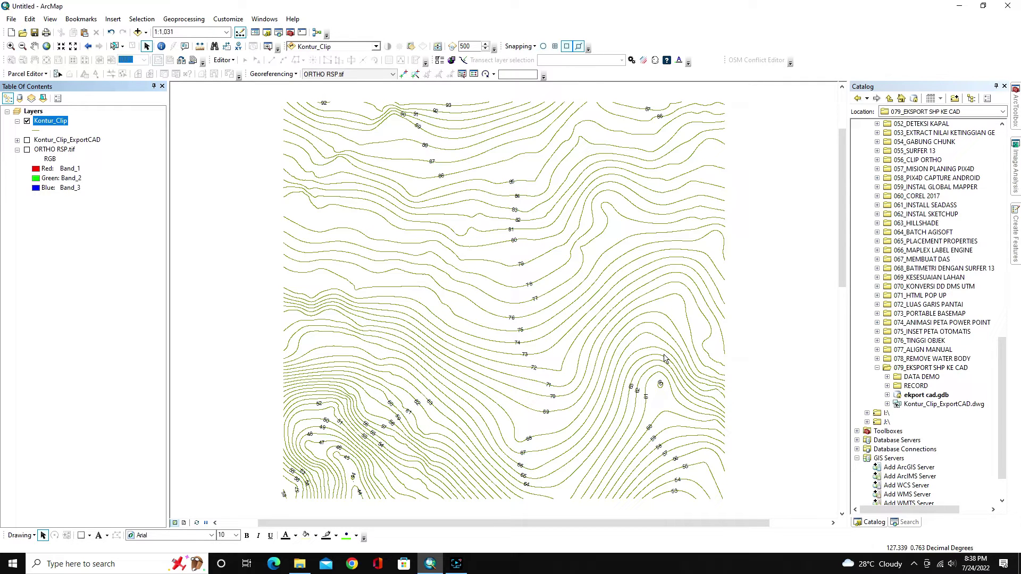
Convert the Kontur_Clip labels to feature-linked annotation for all features, stored as Kontur_ClipAnno in ekport cad.gdb, and select the new annotation layer
right_click(59, 124)
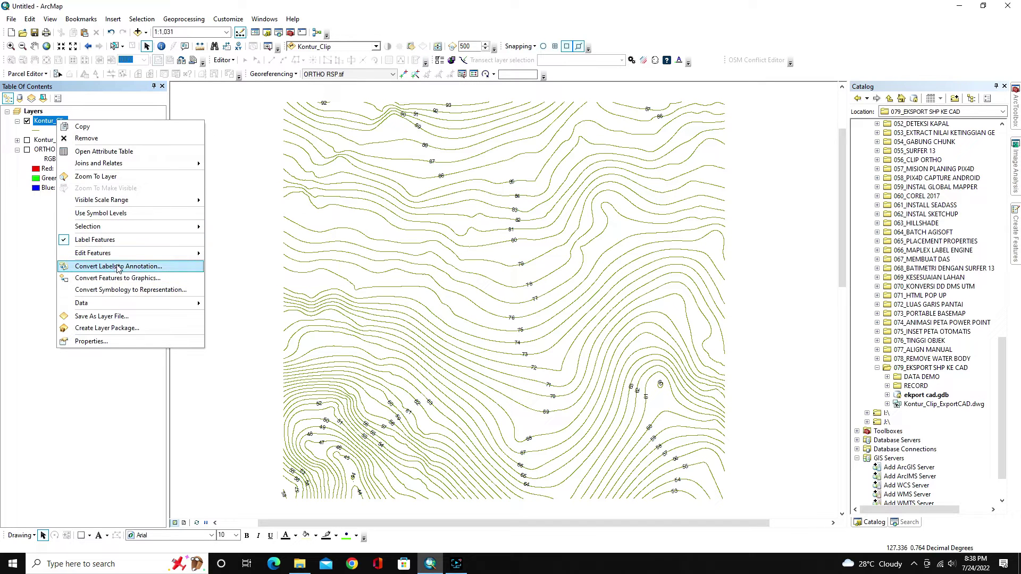
left_click(153, 267)
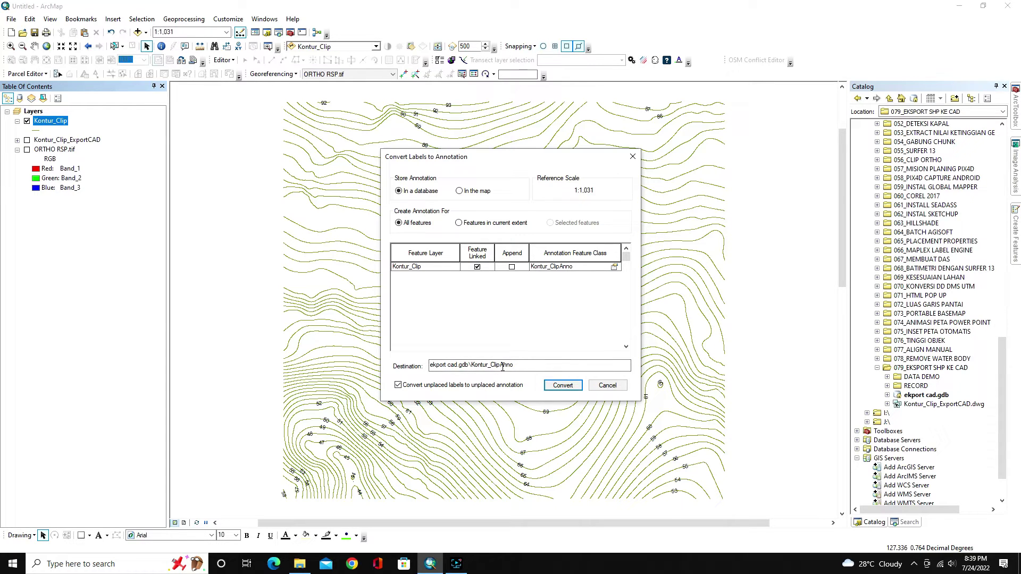
left_click(564, 386)
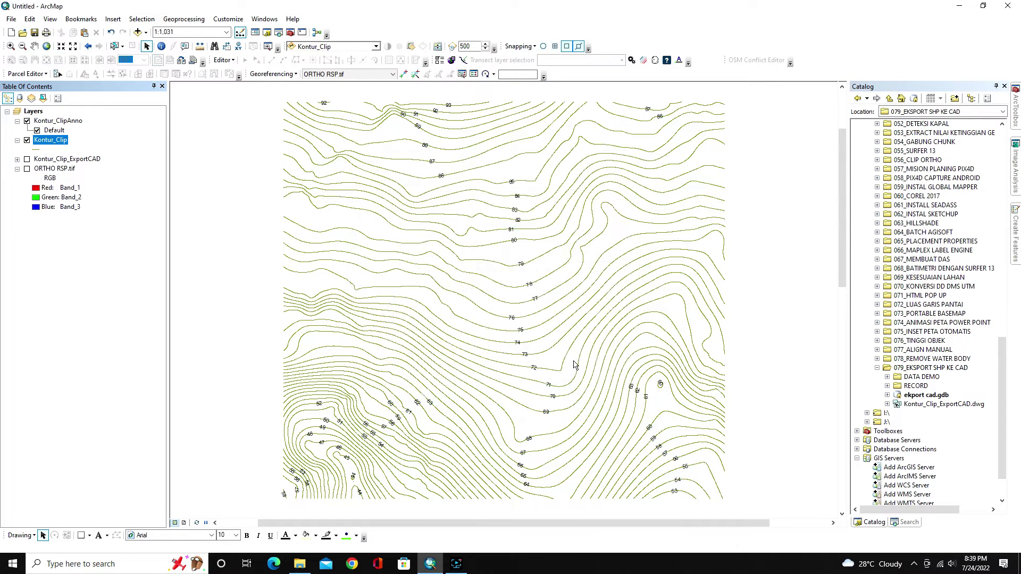
left_click(64, 122, "ctrl")
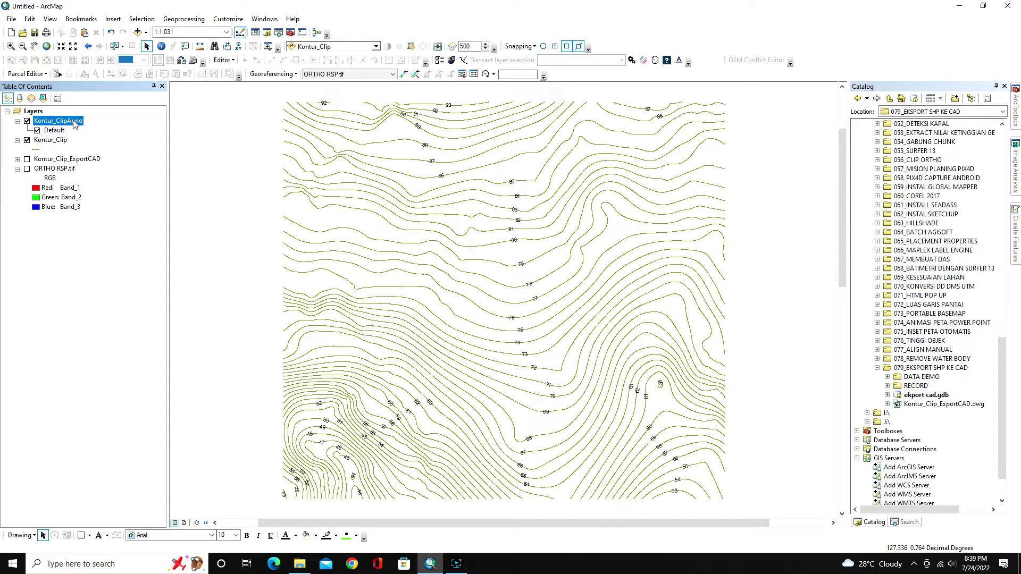
Examine the Kontur_ClipAnno annotation on its own with the Kontur_Clip contours hidden, and redisplay both layers
left_click(26, 140)
left_click(26, 121)
left_click(27, 121)
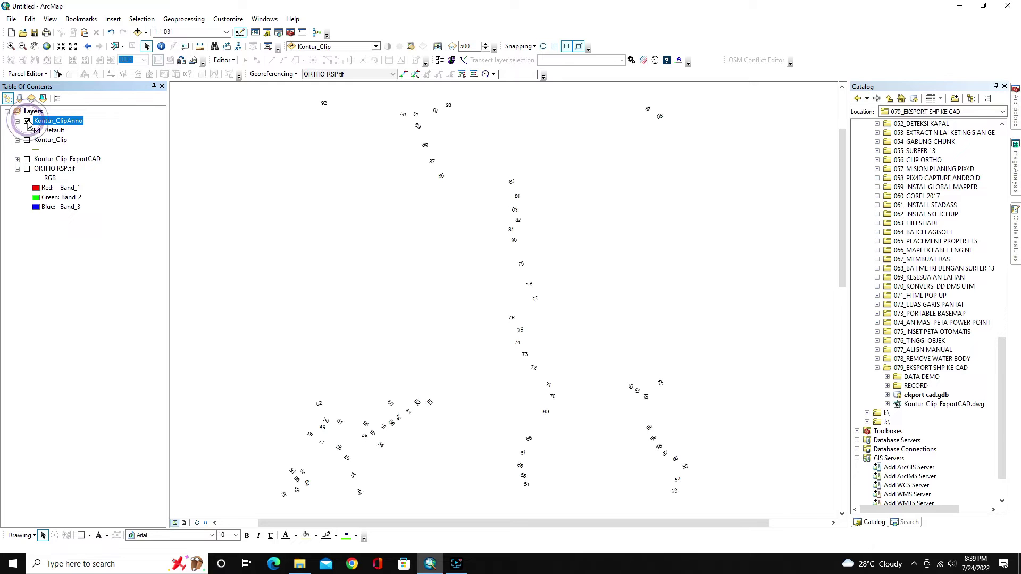
left_click(28, 141)
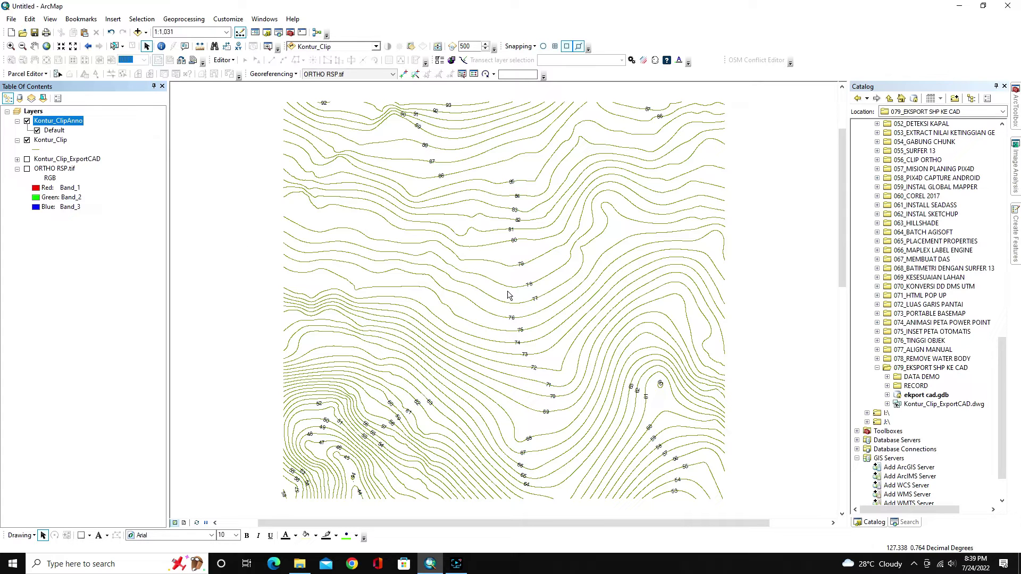
Export the Kontur_ClipAnno layer with Export to CAD as DWG_R2013, using the output file Kontur_ClipAnno_ExportCAD.dwg in 079_EKSPORT SHP KE CAD
left_click(1015, 109)
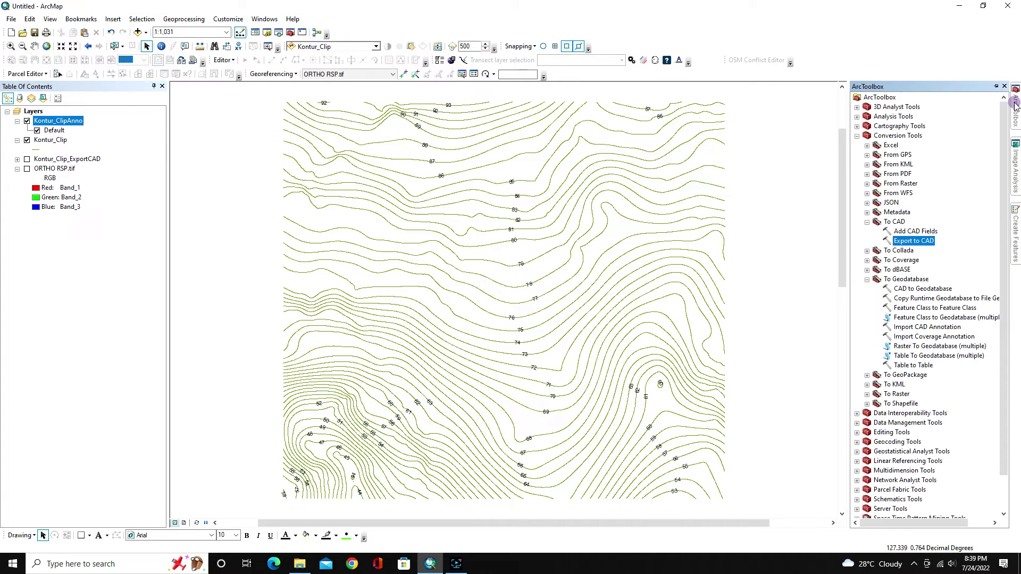
left_click(897, 137)
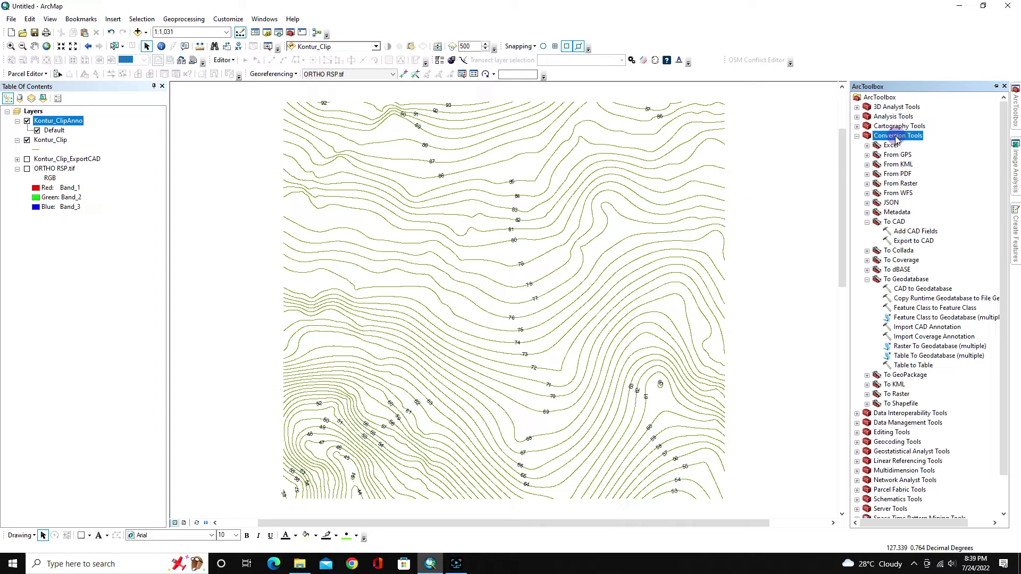
left_click(898, 224)
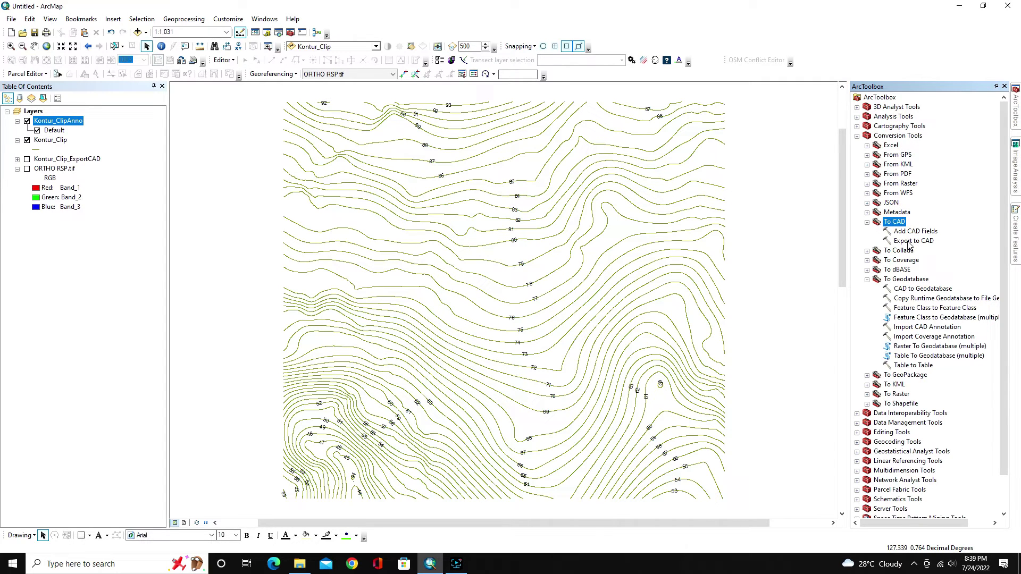
double_click(908, 242)
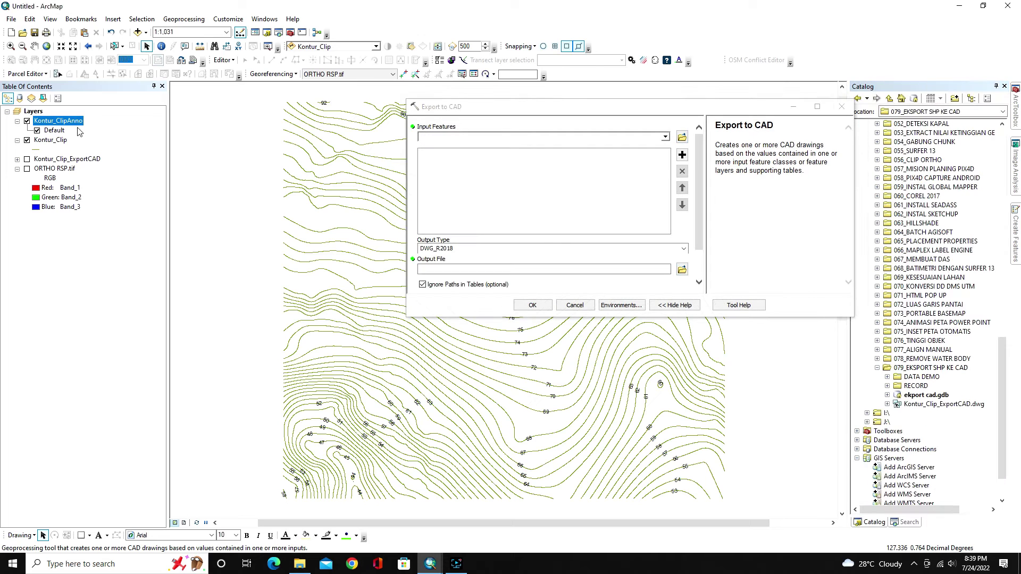
left_click_drag(59, 121, 444, 147)
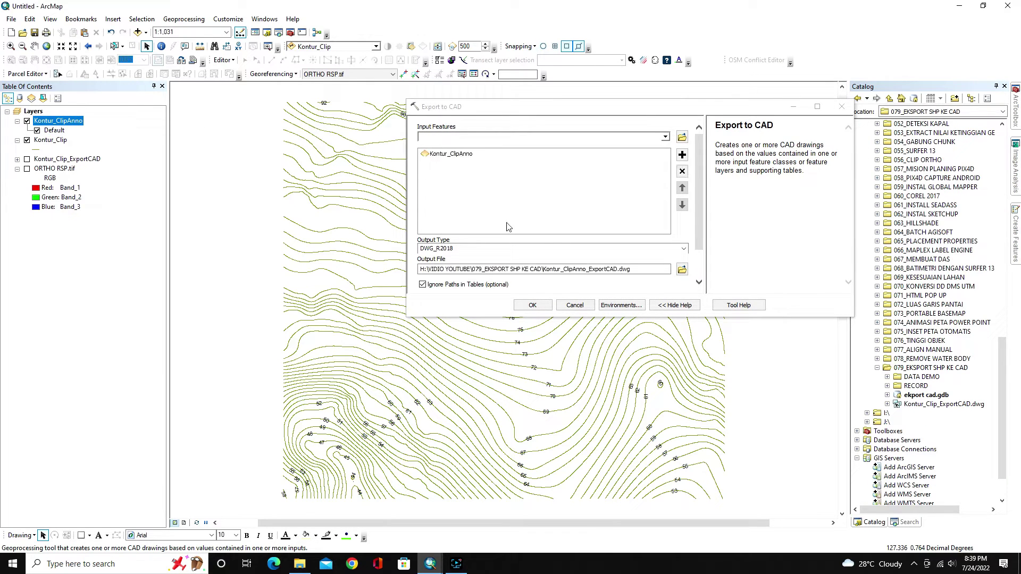
left_click(683, 248)
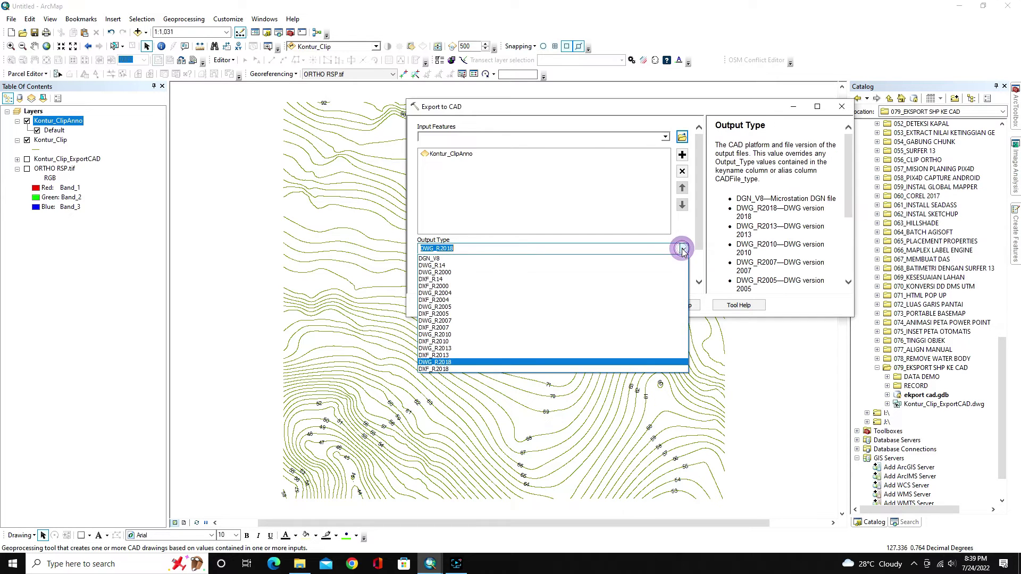
left_click(456, 348)
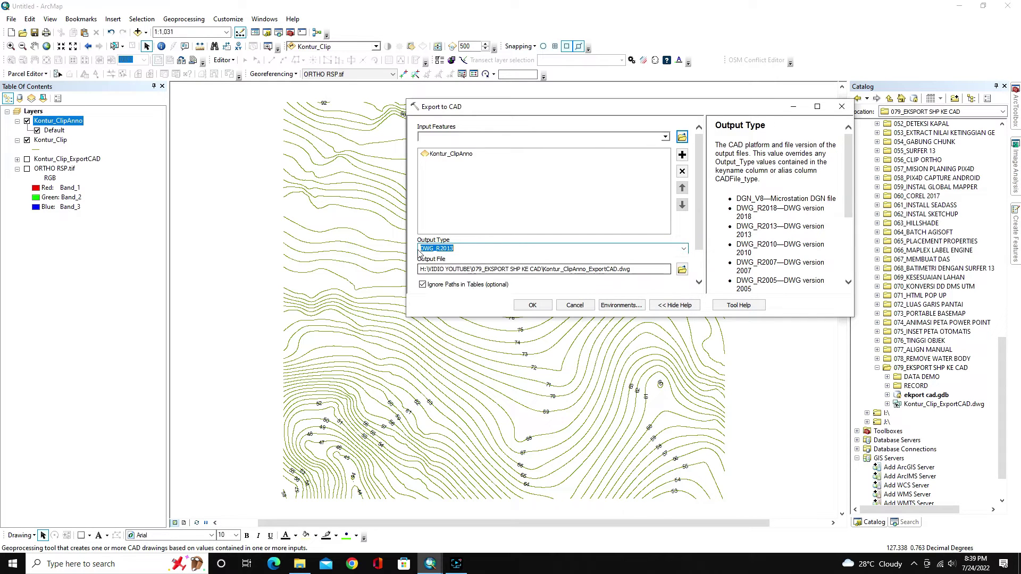
left_click(466, 247)
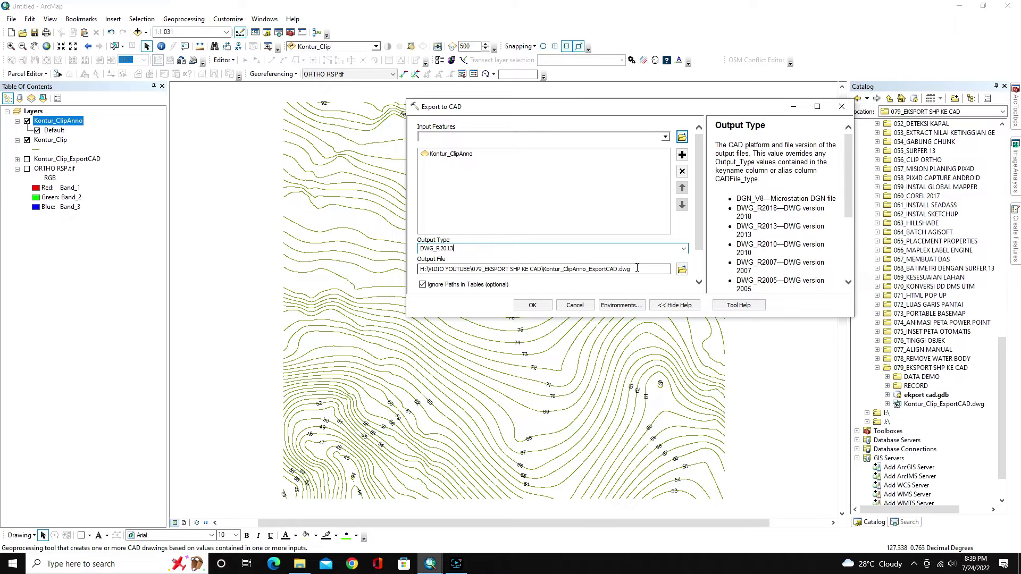
left_click(532, 305)
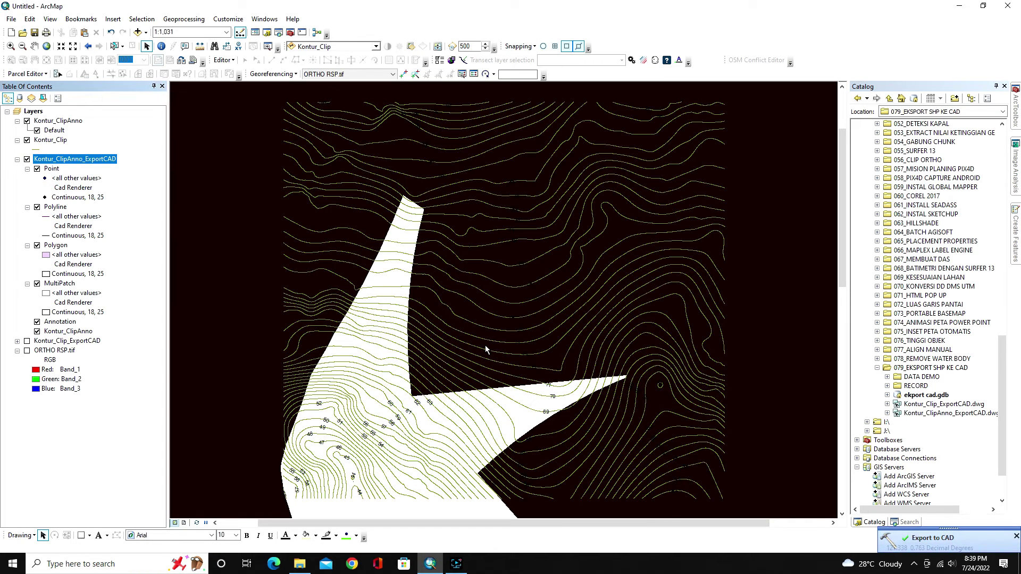
Hide the Kontur_ClipAnno_ExportCAD group layer and keep only Kontur_ClipAnno and Kontur_Clip displayed on the map
left_click(28, 159)
left_click(26, 140, "ctrl")
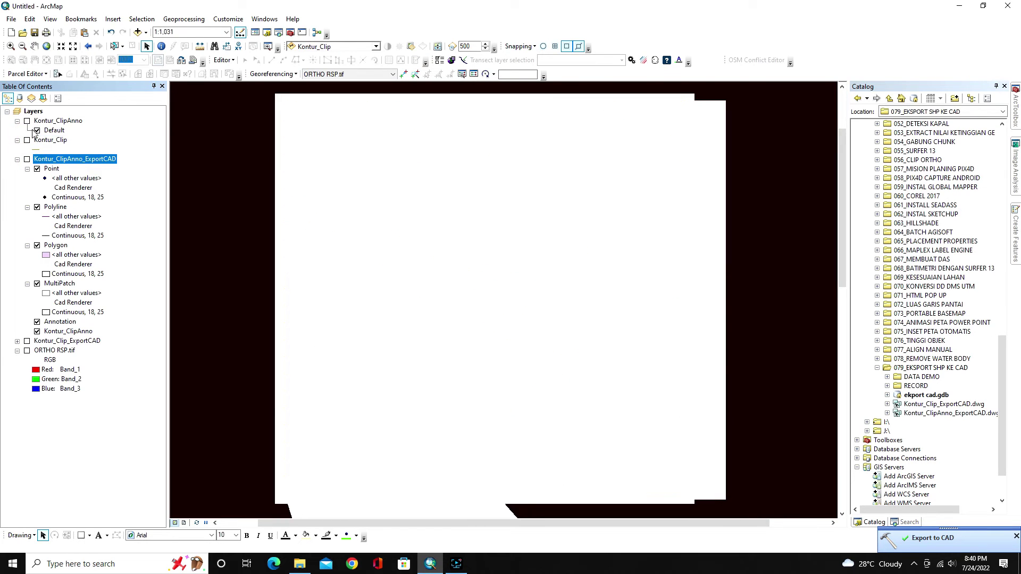
left_click(27, 121)
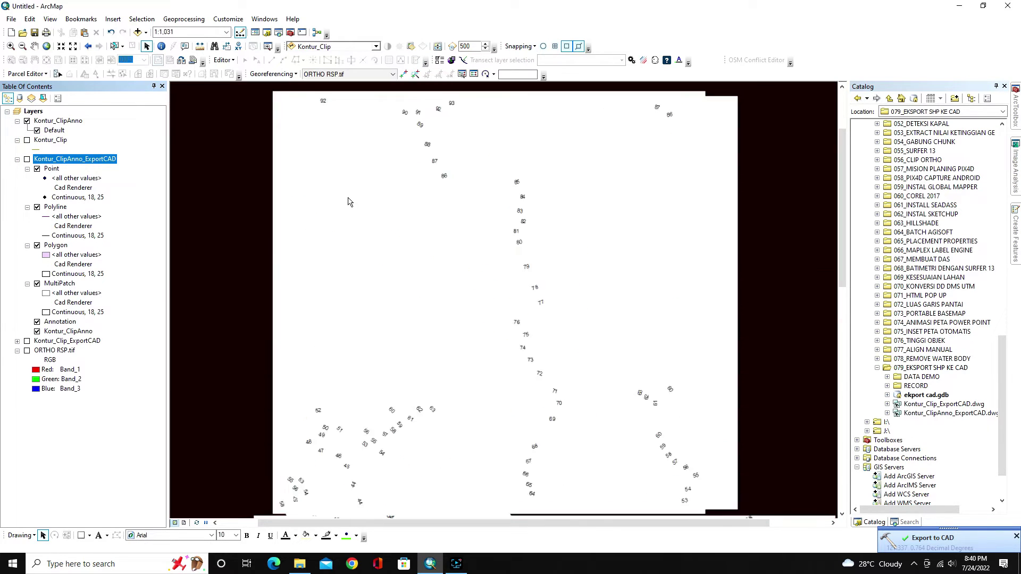
scroll(348, 200, "up", 1)
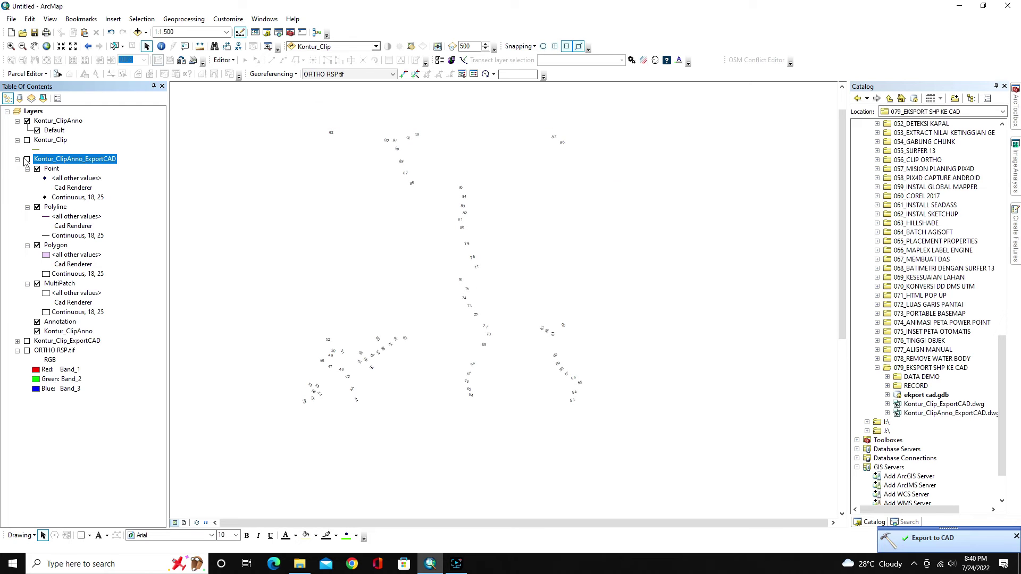
left_click(27, 140)
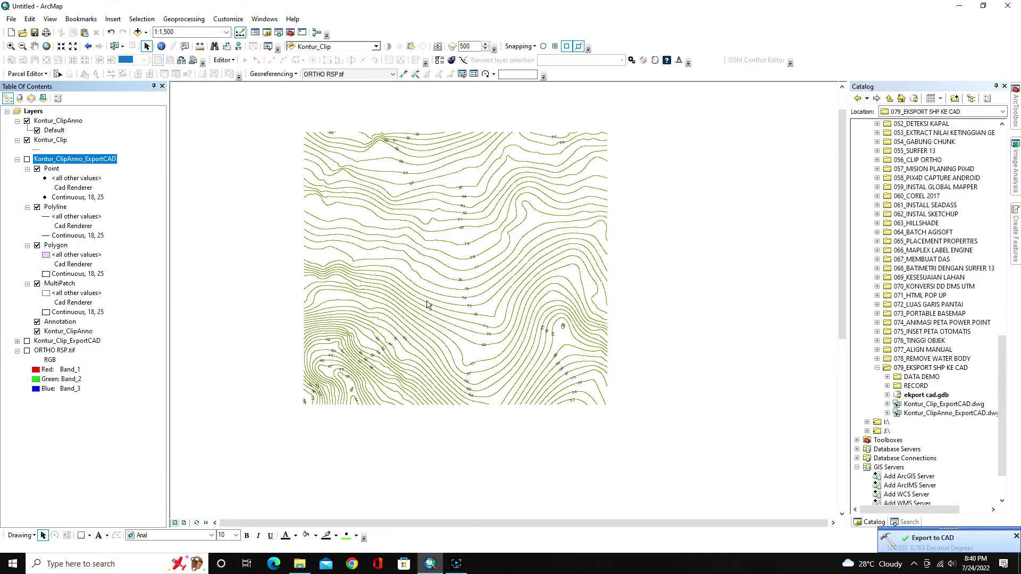
scroll(427, 304, "down", 1)
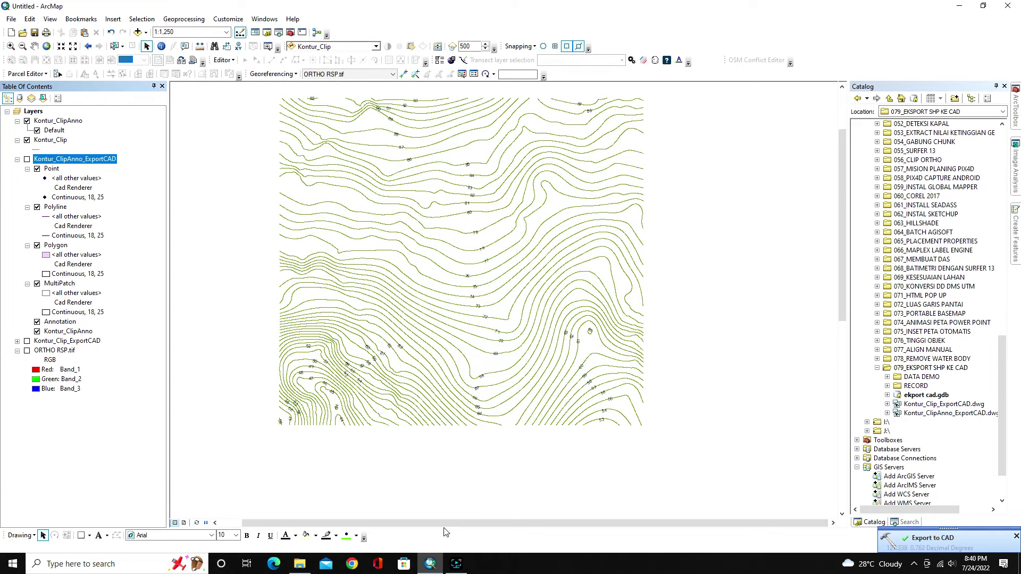
Open Kontur_Clip_ExportCAD.dwg and Kontur_ClipAnno_ExportCAD.dwg from the 079_EKSPORT SHP KE CAD folder in AutoCAD, accepting the foreign DWG files
left_click(304, 571)
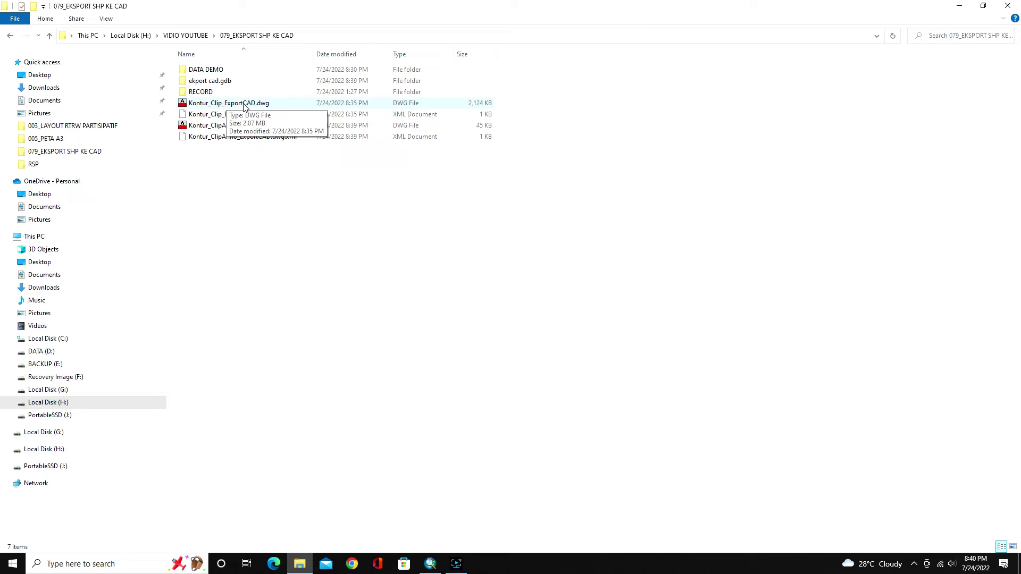
double_click(243, 104)
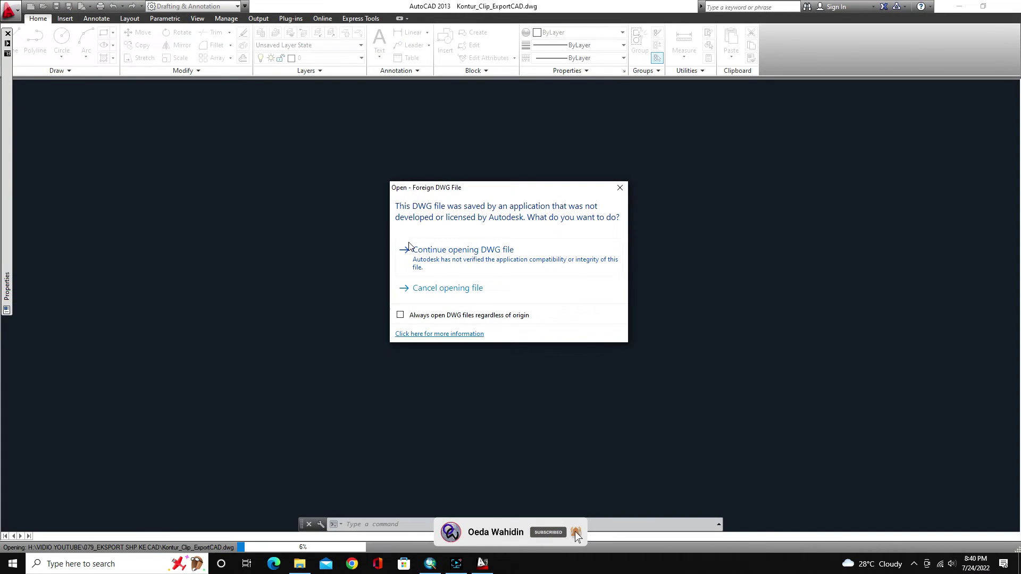
left_click(456, 251)
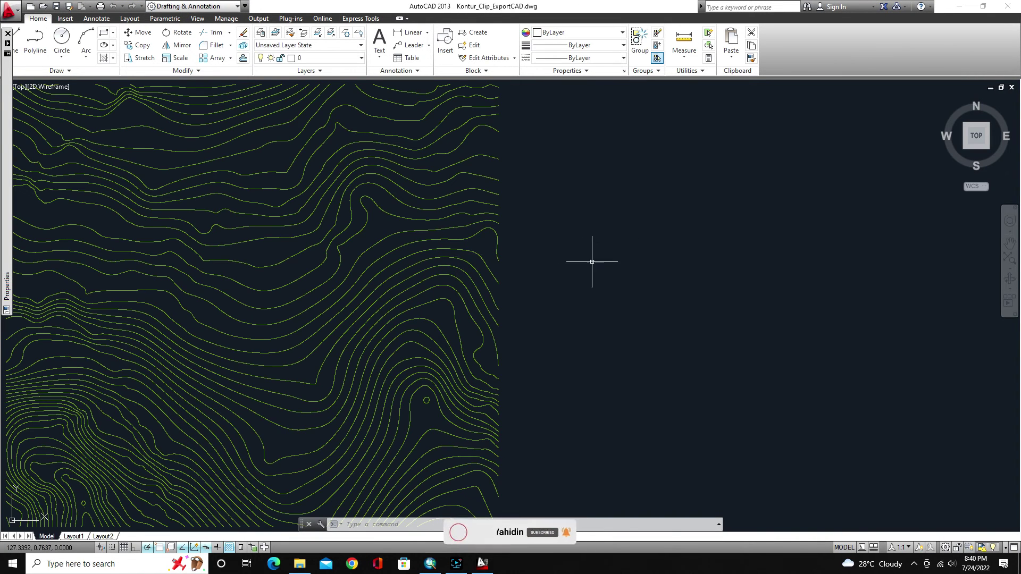
left_click(300, 564)
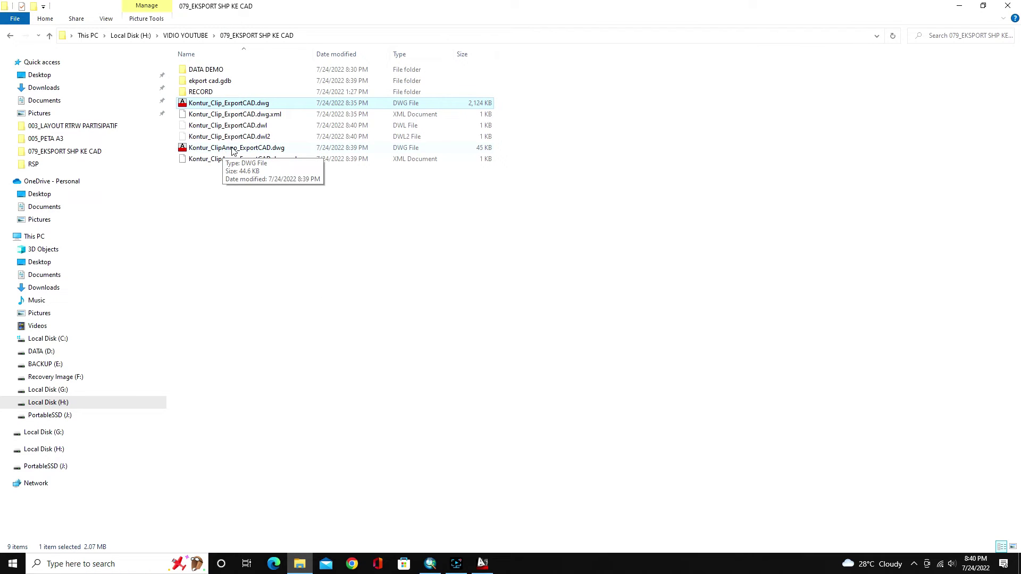
double_click(232, 149)
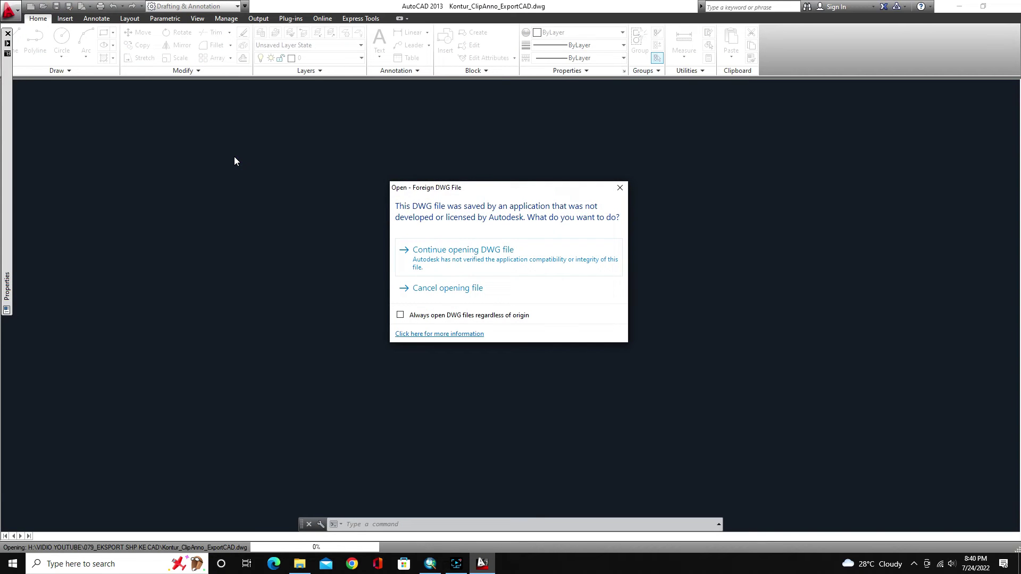
left_click(467, 254)
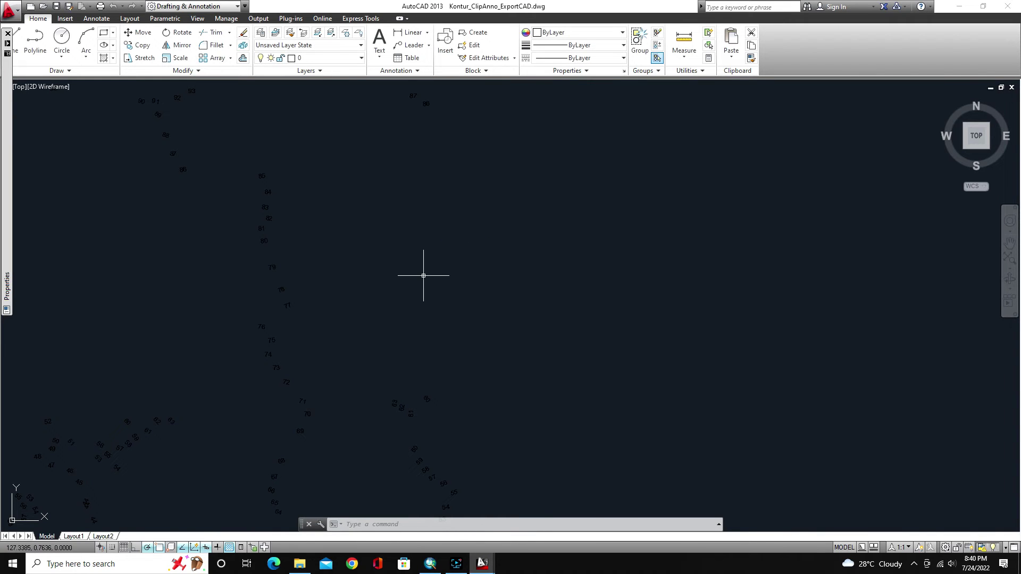
Select all elevation labels in Kontur_ClipAnno_ExportCAD.dwg and set their color to ByBlock
scroll(424, 276, "down", 2)
left_click(547, 484)
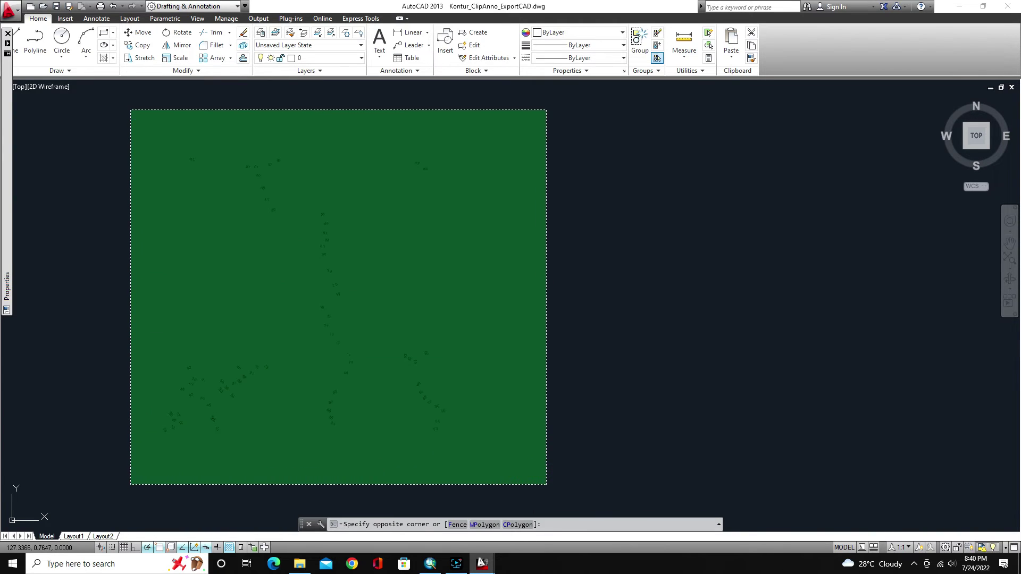
left_click(132, 104)
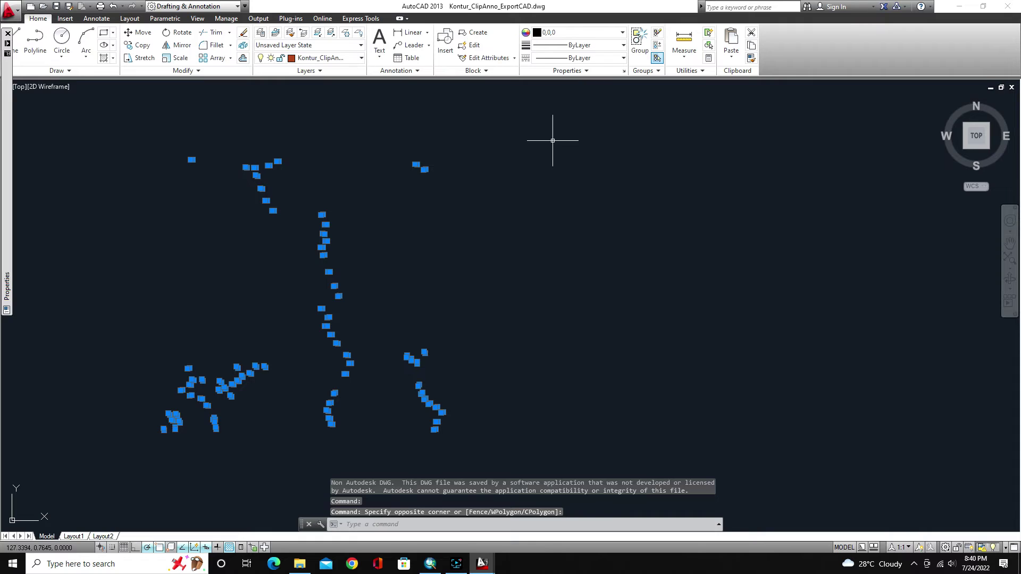
left_click(585, 34)
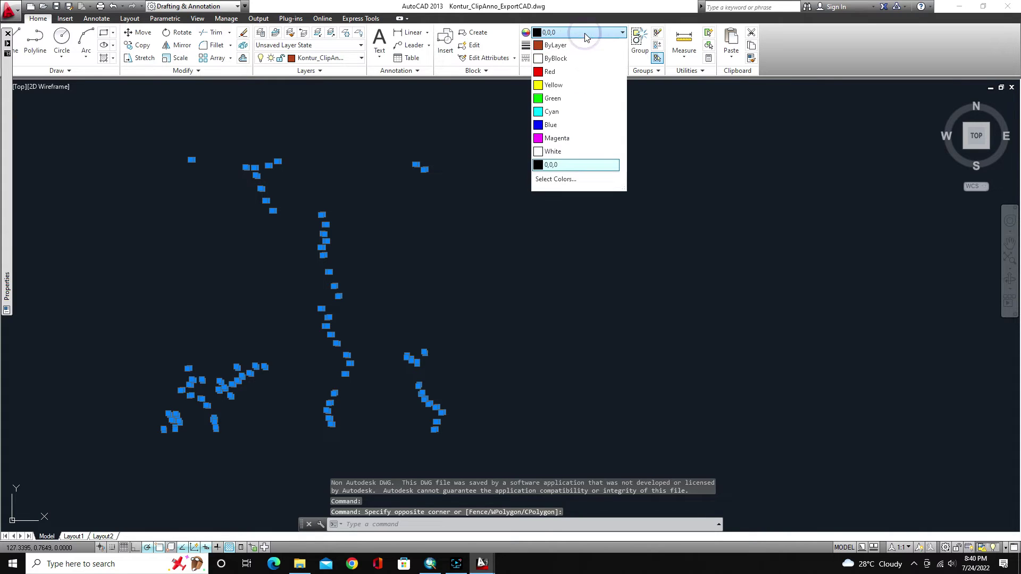
left_click(565, 58)
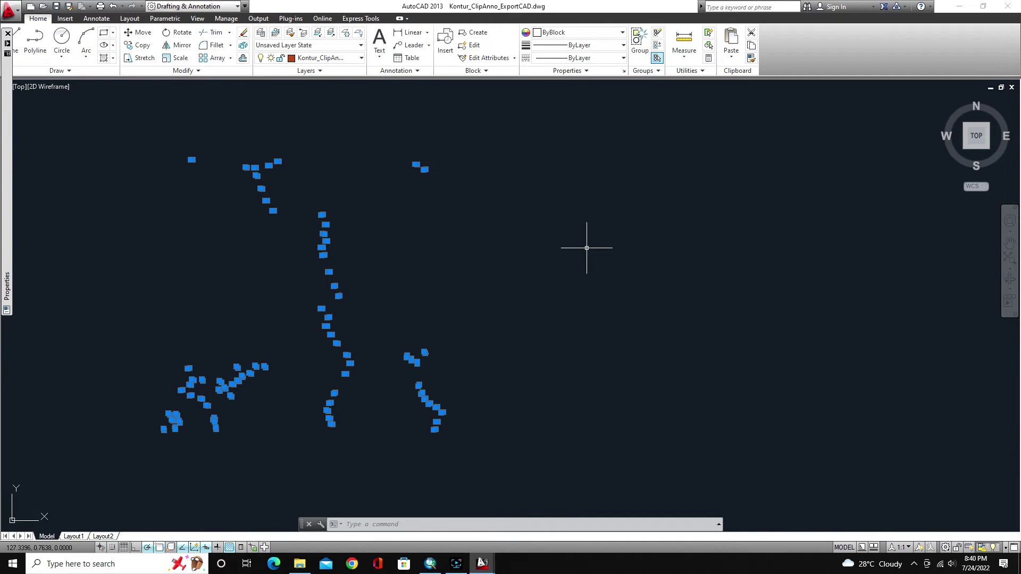
Copy the selected elevation labels into Kontur_Clip_ExportCAD.dwg at their original coordinates and check their placement on the contours
key("ctrl+c")
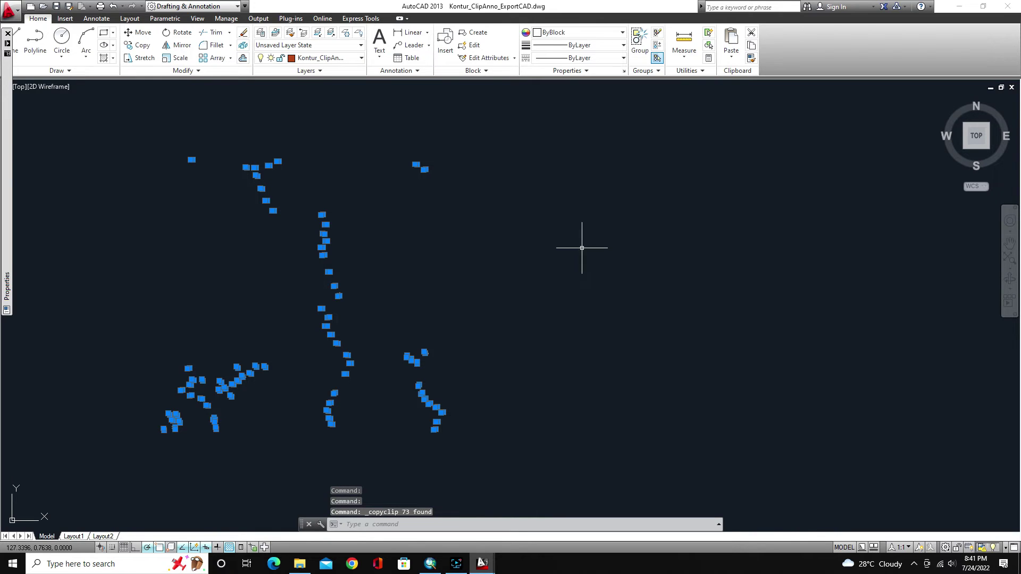
mouse_move(483, 568)
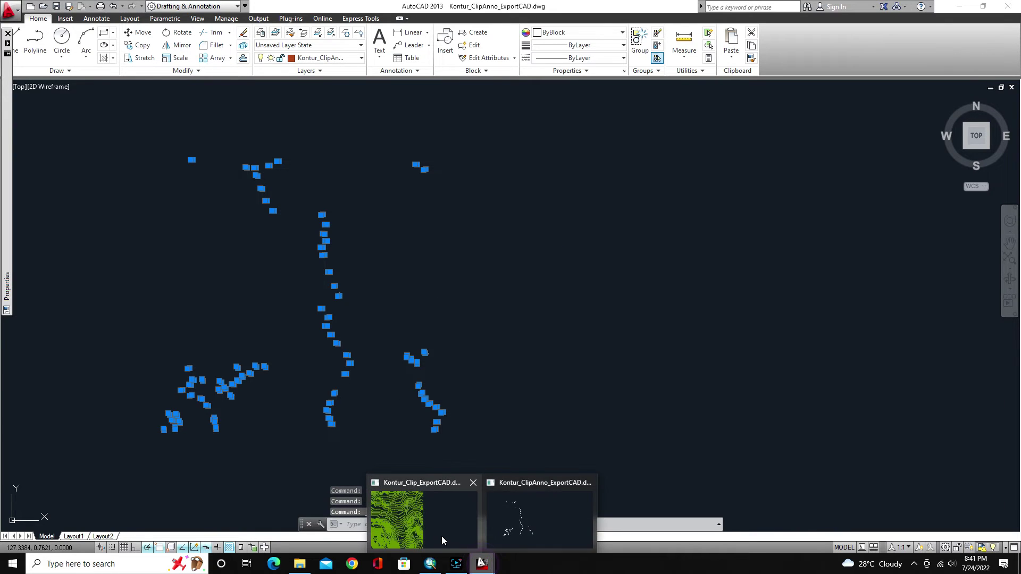
left_click(442, 534)
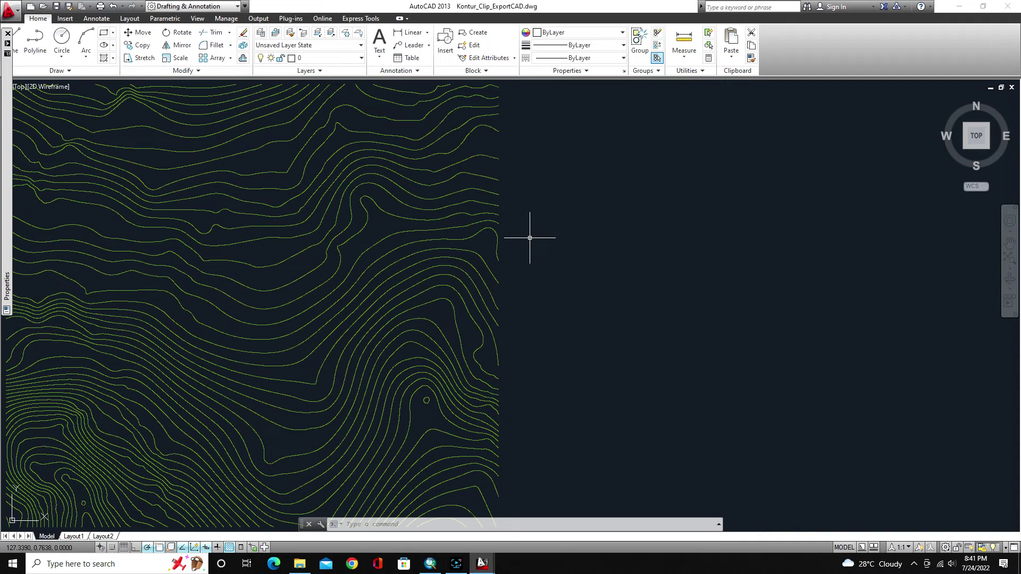
right_click(270, 246)
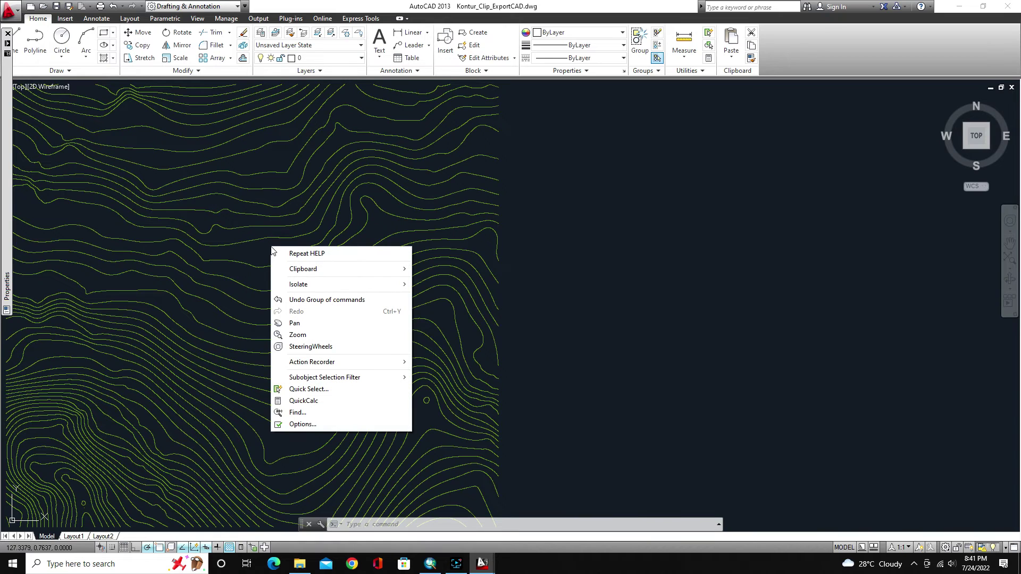
mouse_move(304, 272)
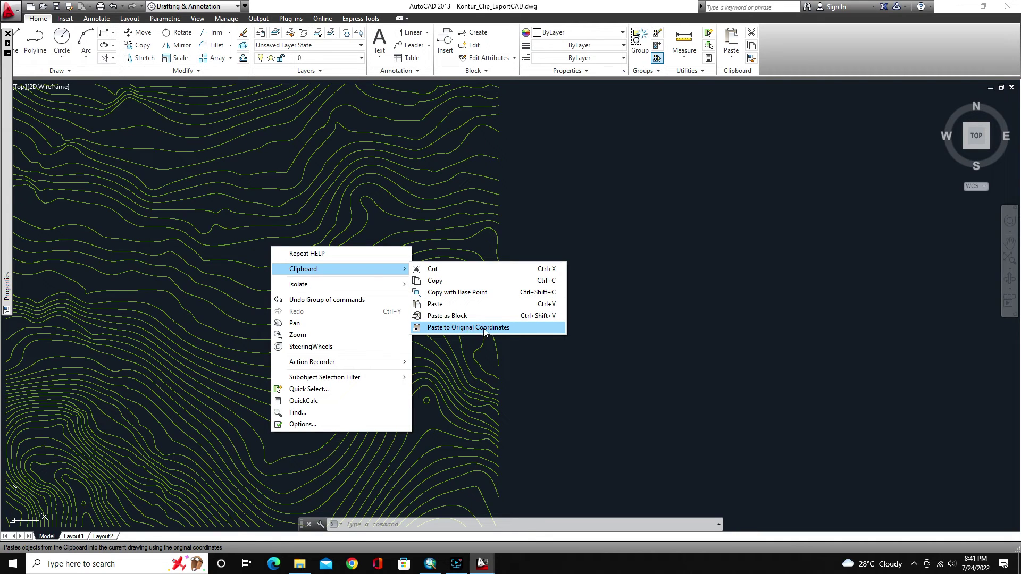
left_click(522, 328)
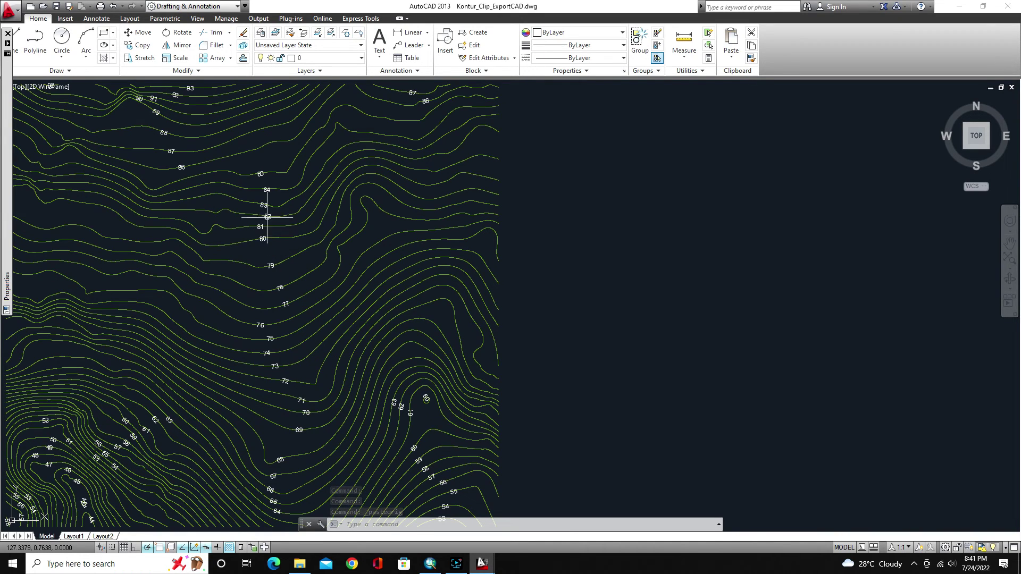
scroll(257, 174, "down", 4)
scroll(257, 173, "up", 4)
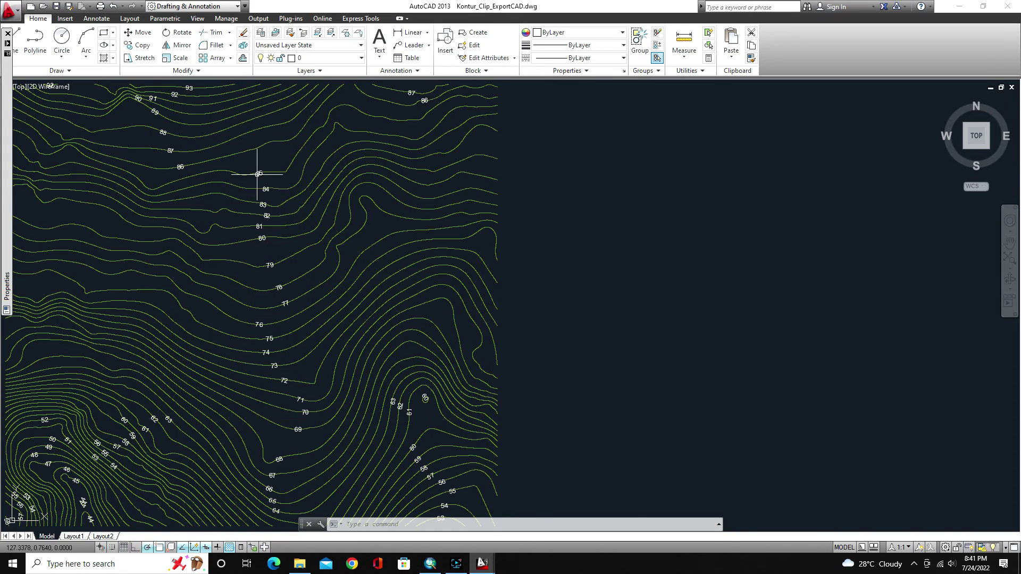
scroll(257, 178, "up", 3)
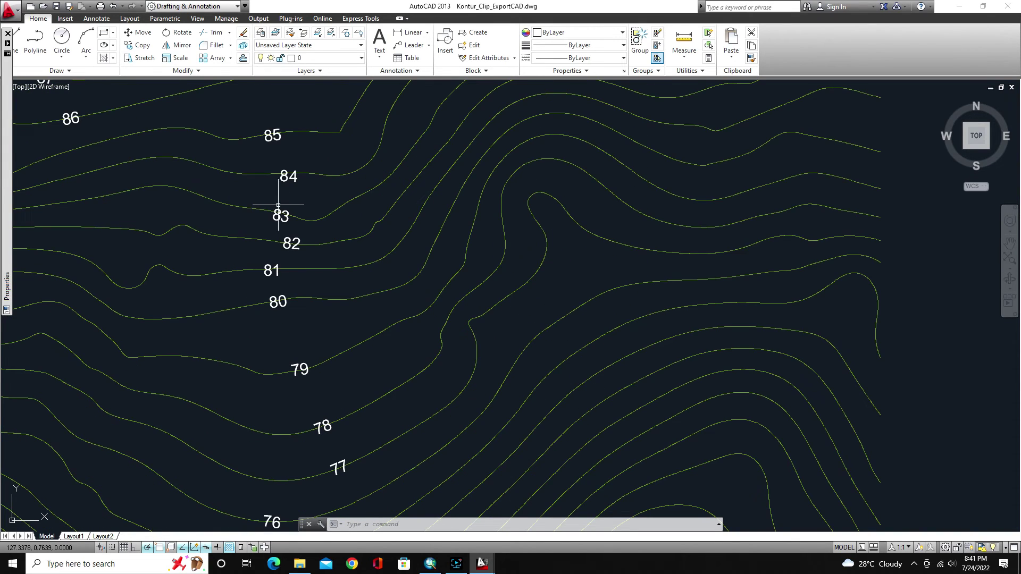
scroll(289, 237, "down", 3)
scroll(289, 237, "up", 3)
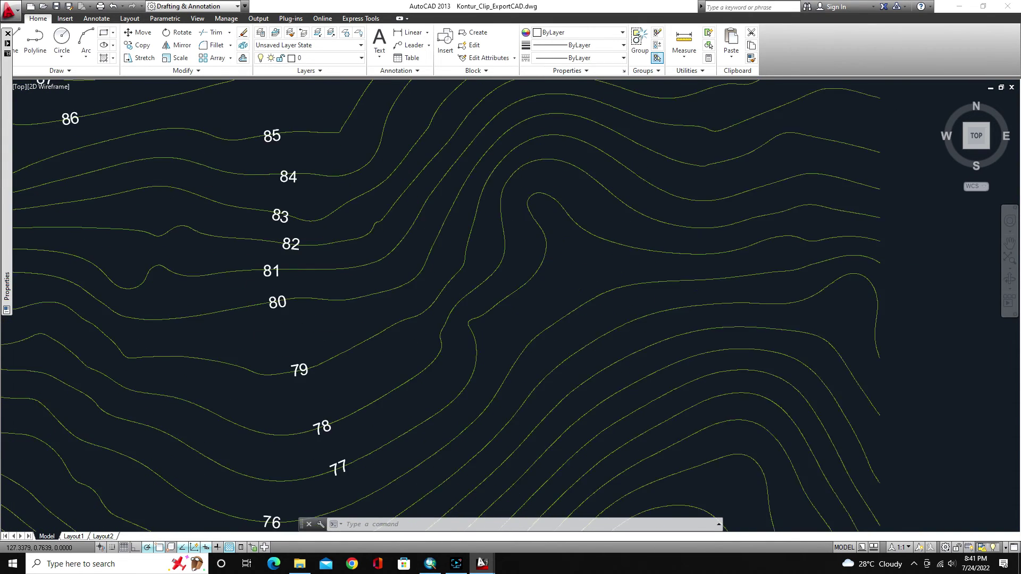
Select the 82 elevation label to check that it is a separate object on its contour, and clear the selection
scroll(290, 246, "up", 2)
left_click(280, 253)
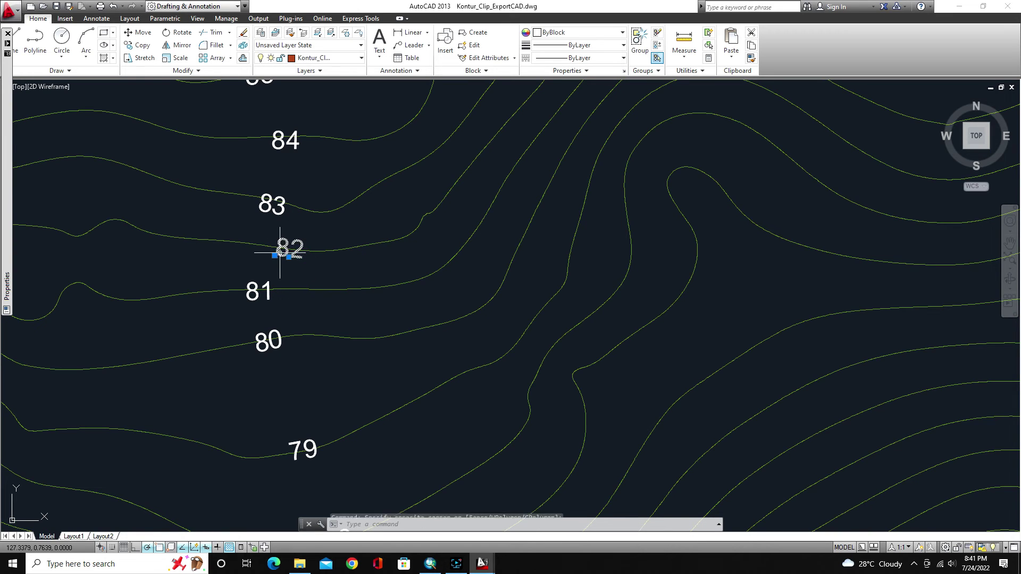
scroll(330, 218, "down", 2)
left_click(329, 224)
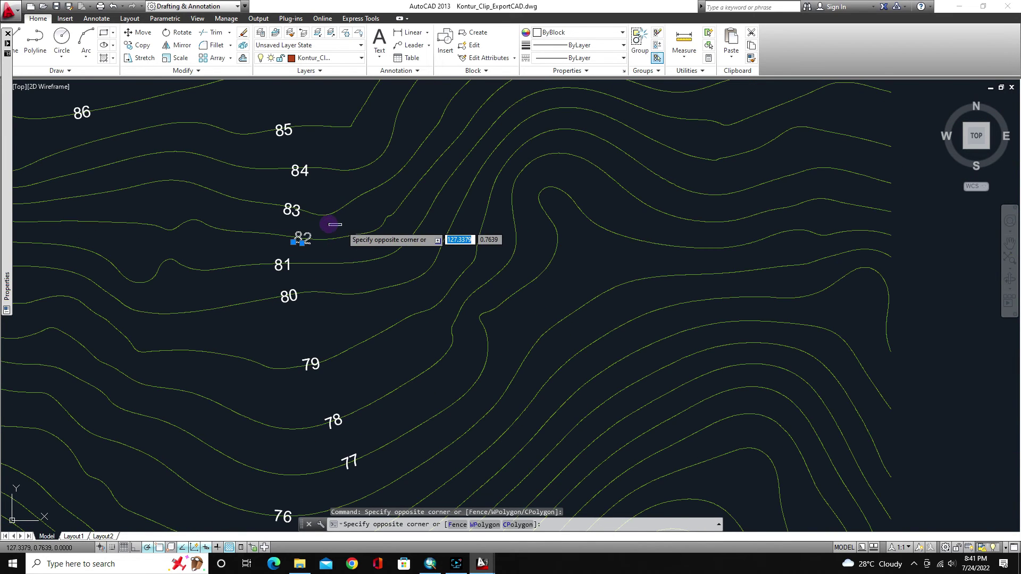
left_click(333, 224)
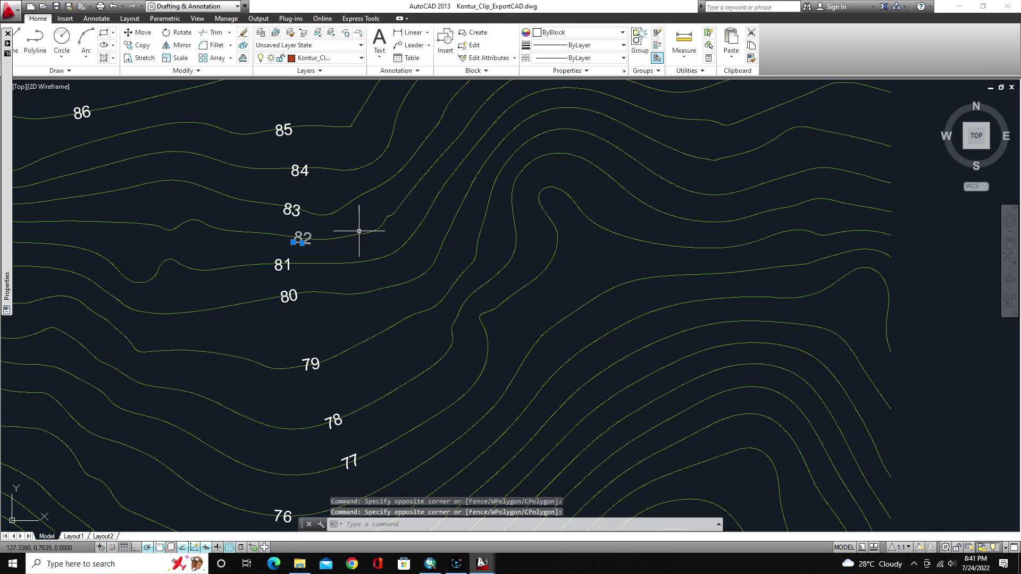
key("Escape")
Examine the placement of the elevation labels along the contour lines across the whole combined drawing
scroll(356, 223, "down", 2)
scroll(348, 218, "down", 2)
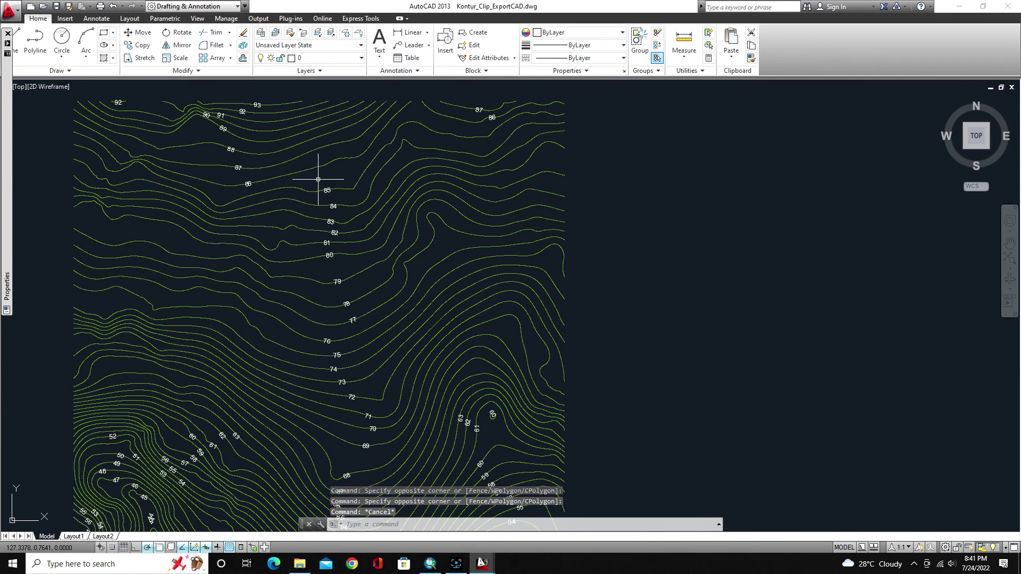
mouse_move(334, 187)
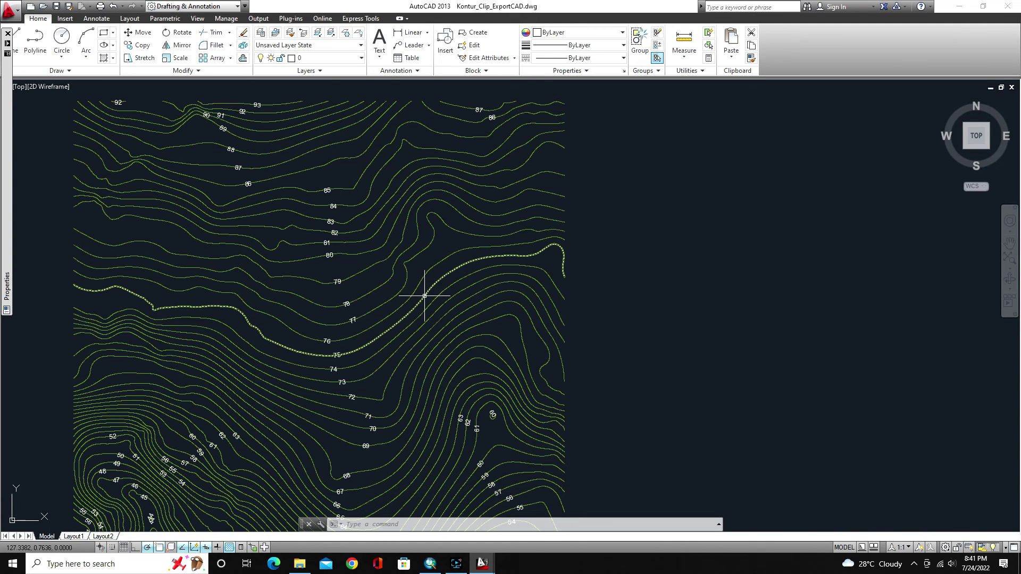
scroll(535, 278, "up", 2)
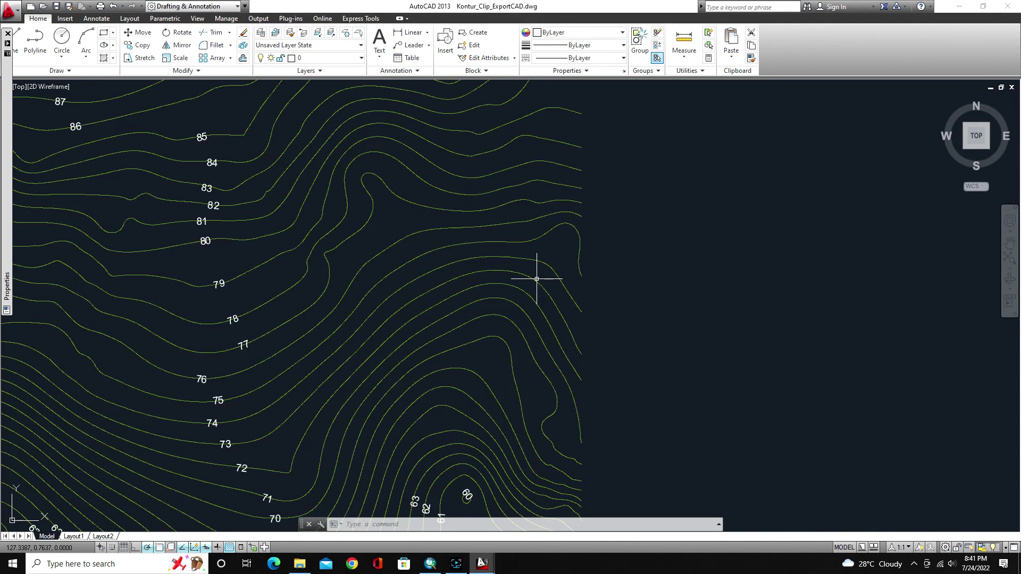
scroll(538, 275, "down", 4)
scroll(286, 347, "up", 2)
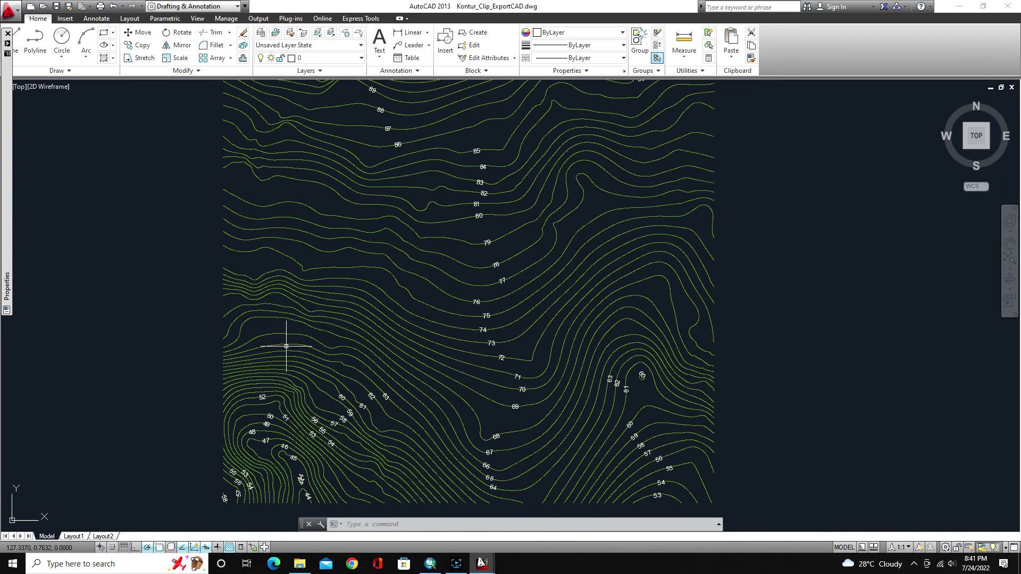